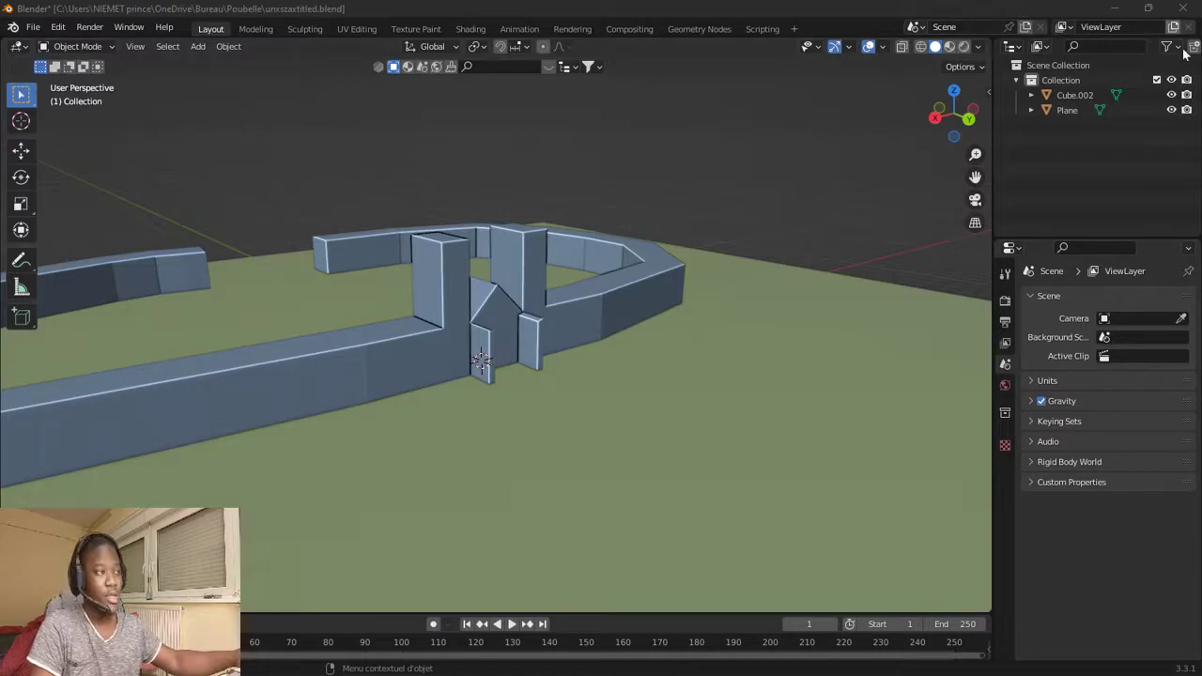
Hide Cube.002 and Plane, then add a new plane scaled up to 15.746 as ground
left_click(1171, 95)
left_click(1171, 110)
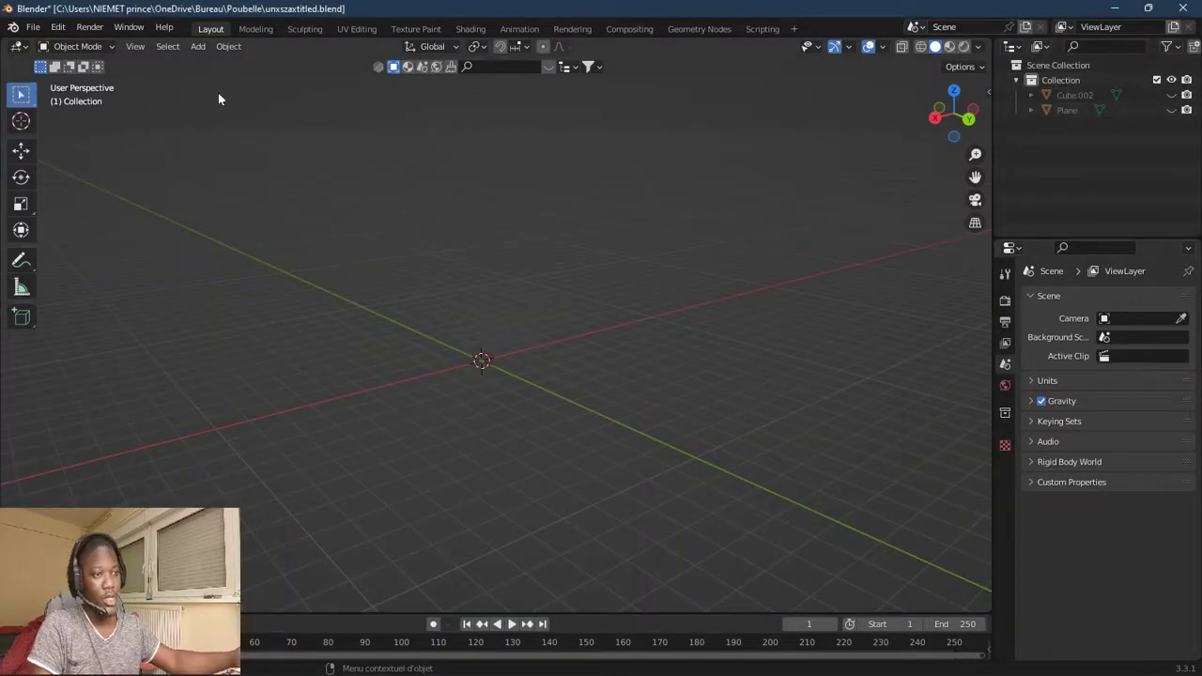
left_click(197, 46)
mouse_move(220, 62)
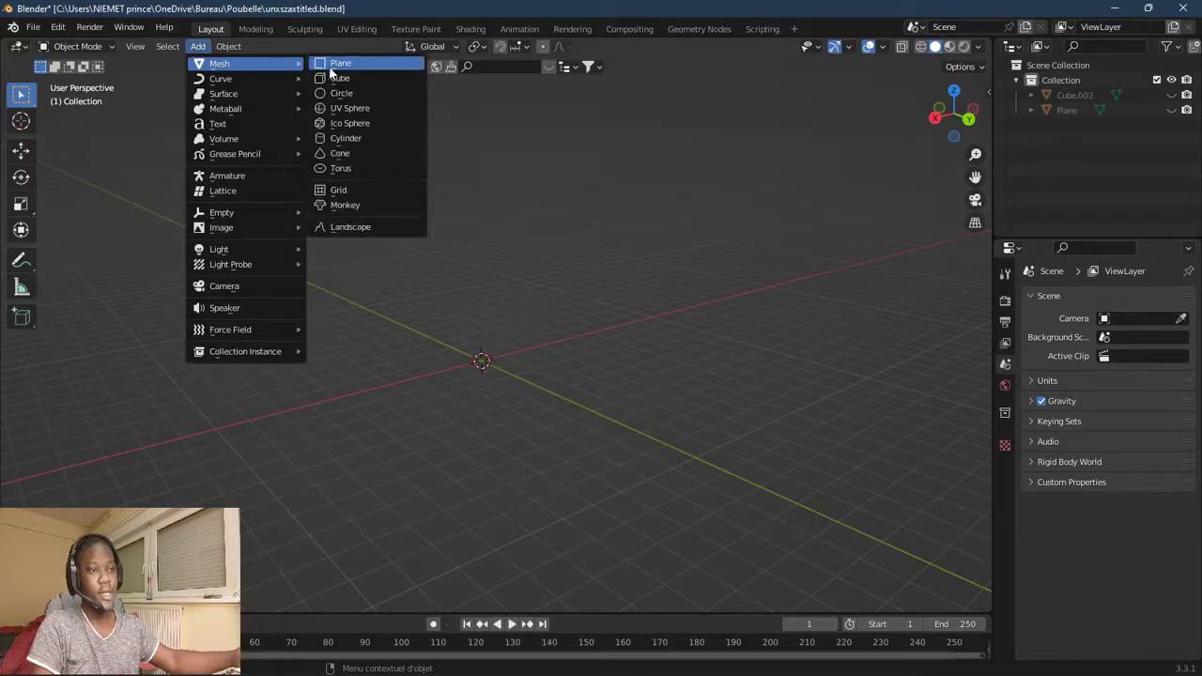
left_click(340, 64)
key("s")
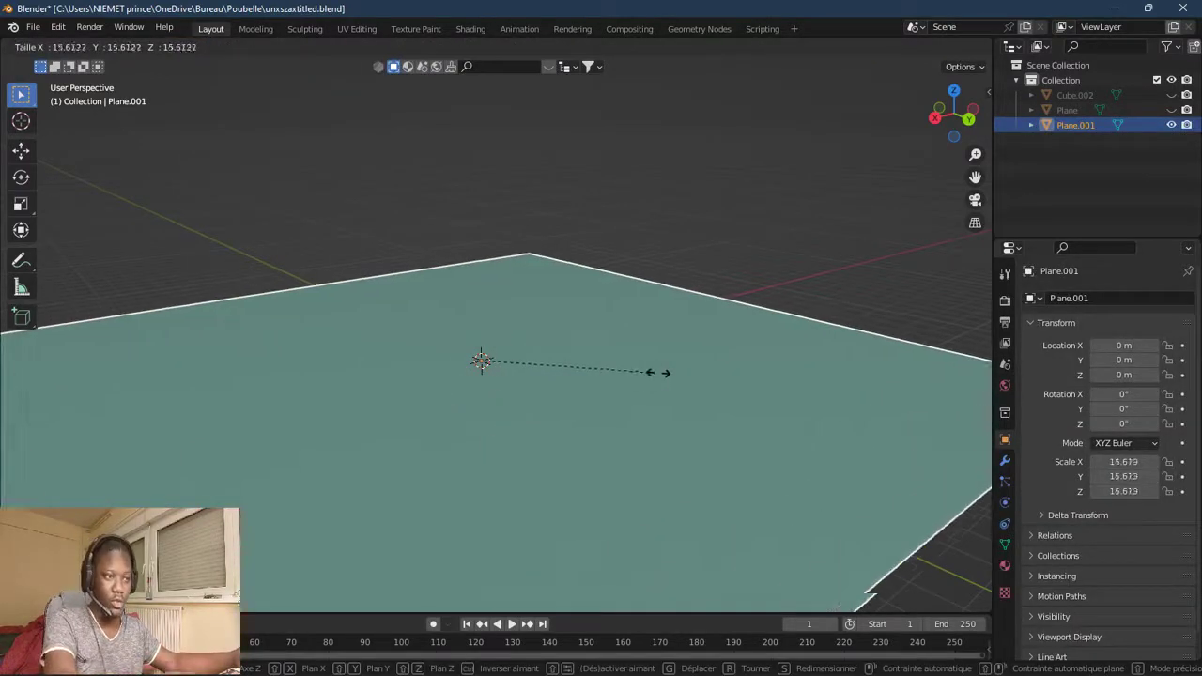
left_click(681, 371)
Add a new cube and raise it along Z to 0.82597 m onto the plane
left_click(199, 46)
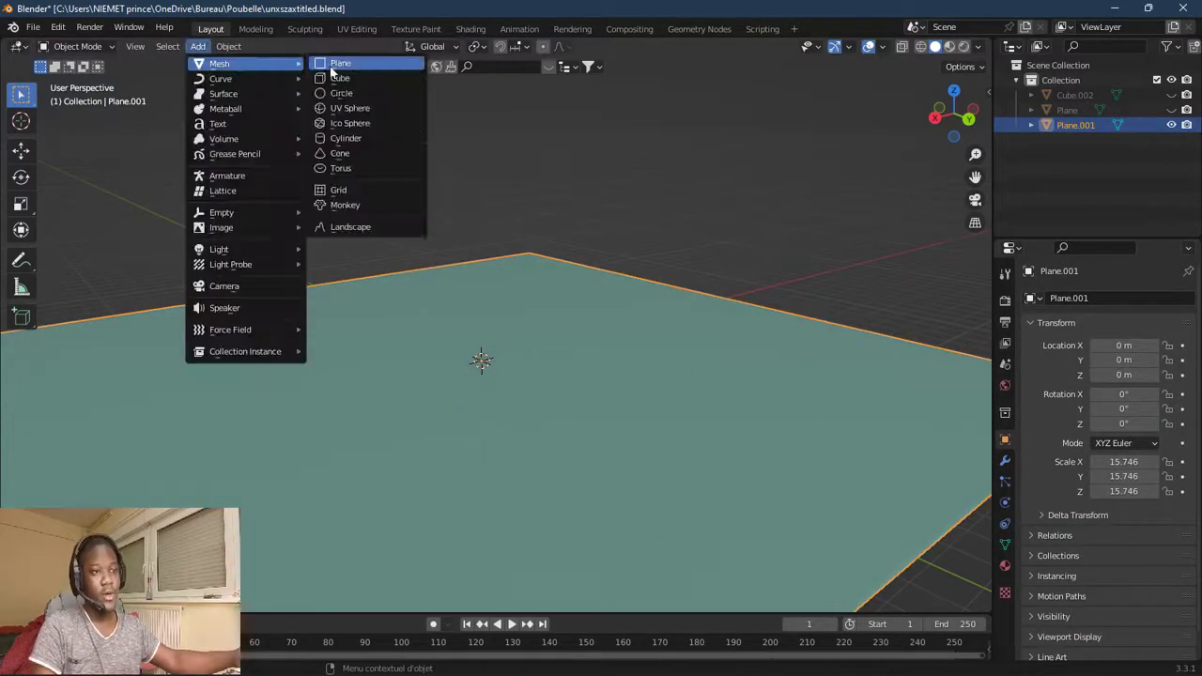
left_click(340, 79)
key("g")
key("z")
left_click(504, 329)
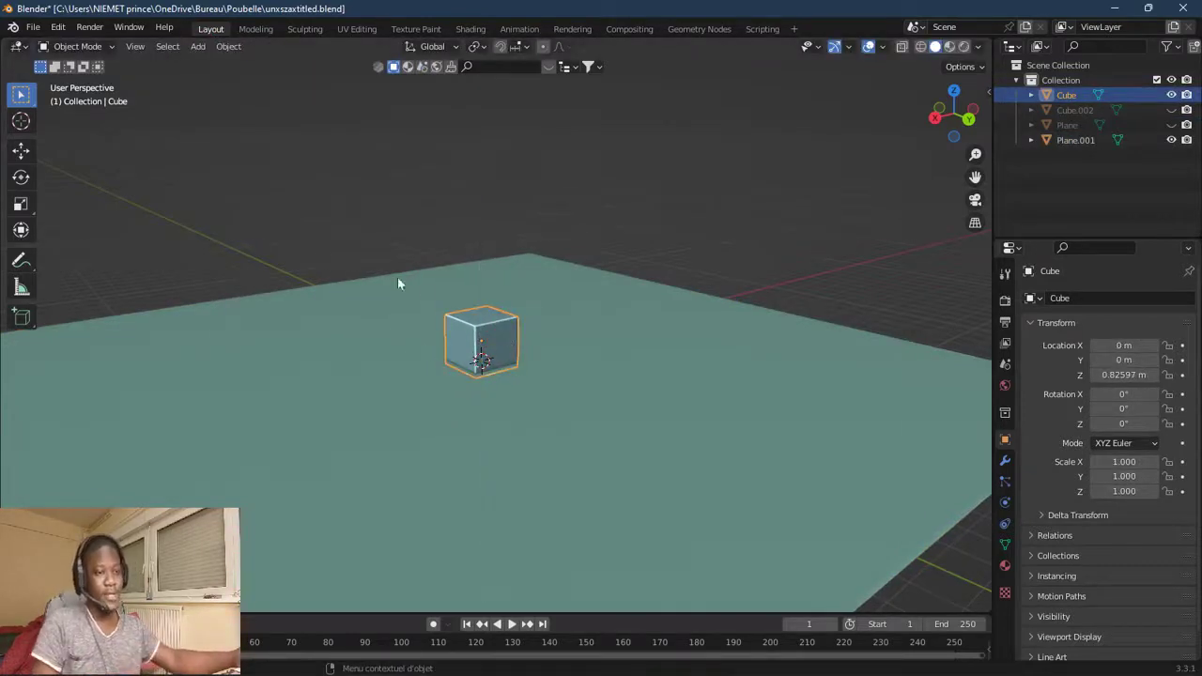
scroll(472, 305, "up", 5)
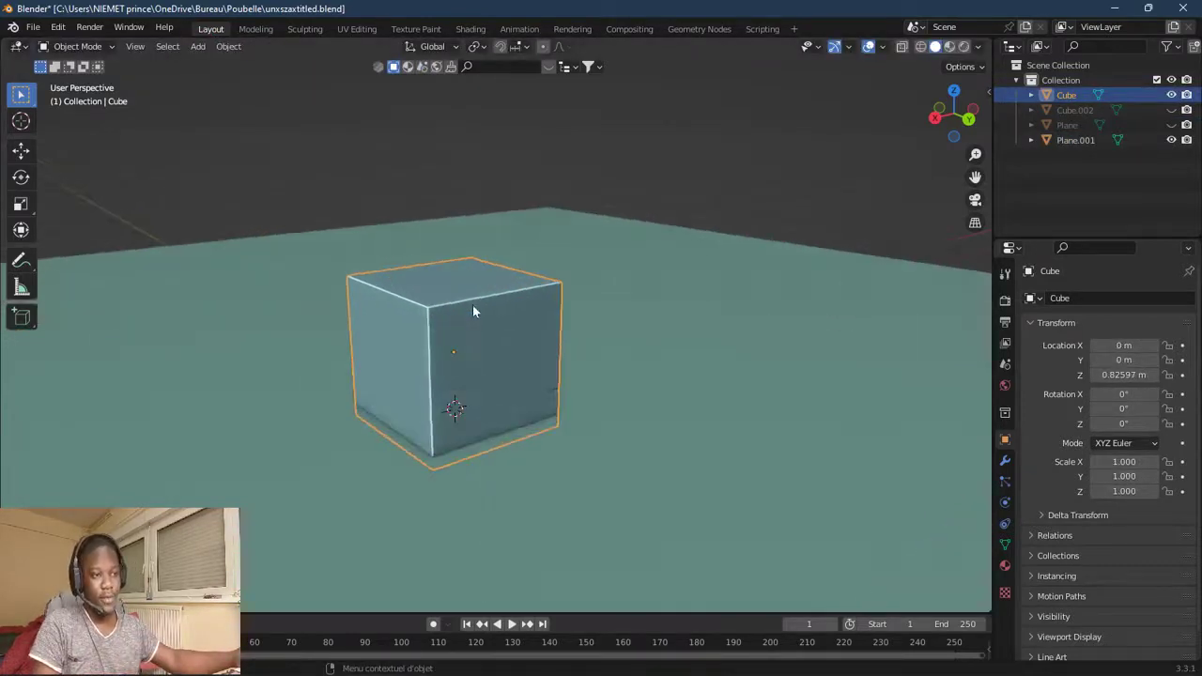
Switch the cube into Edit Mode and make an extrude variant the active tool
left_click(79, 46)
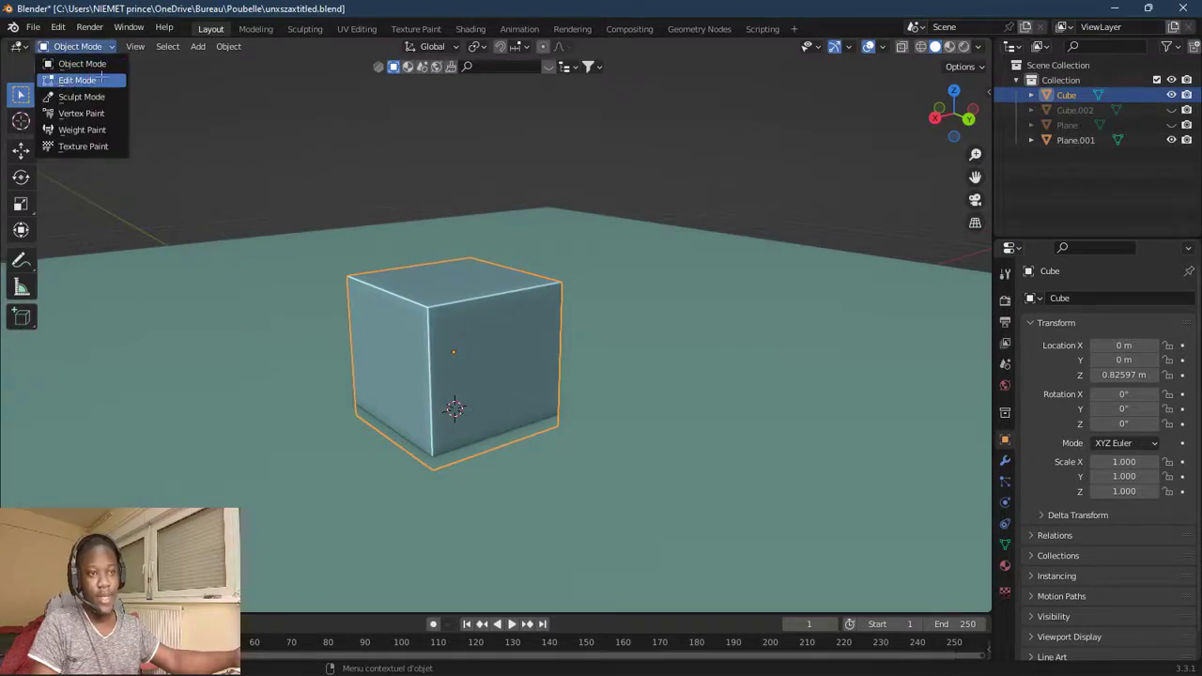
left_click(77, 80)
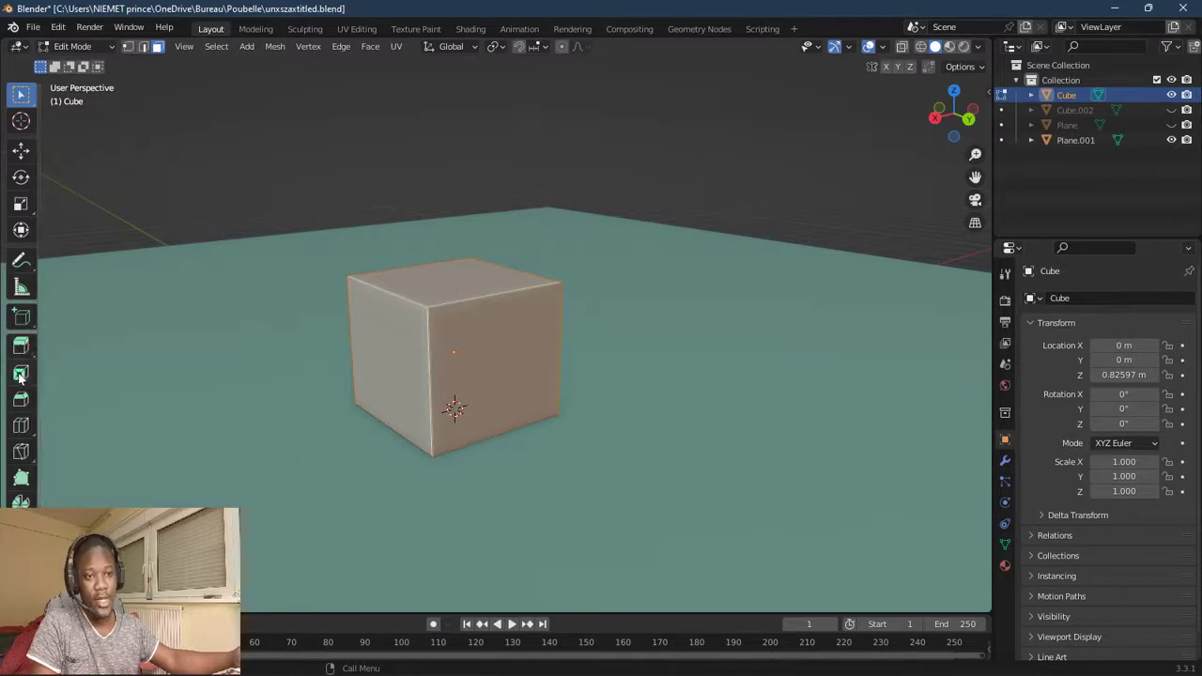
left_click(21, 345)
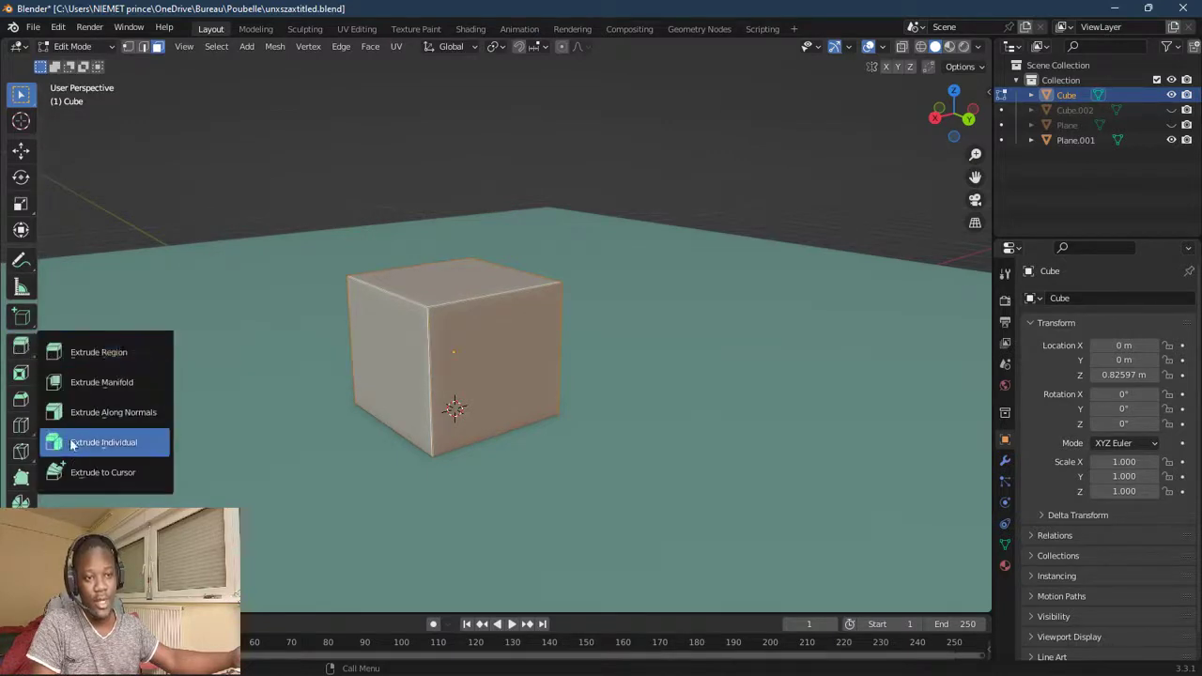
left_click(140, 442)
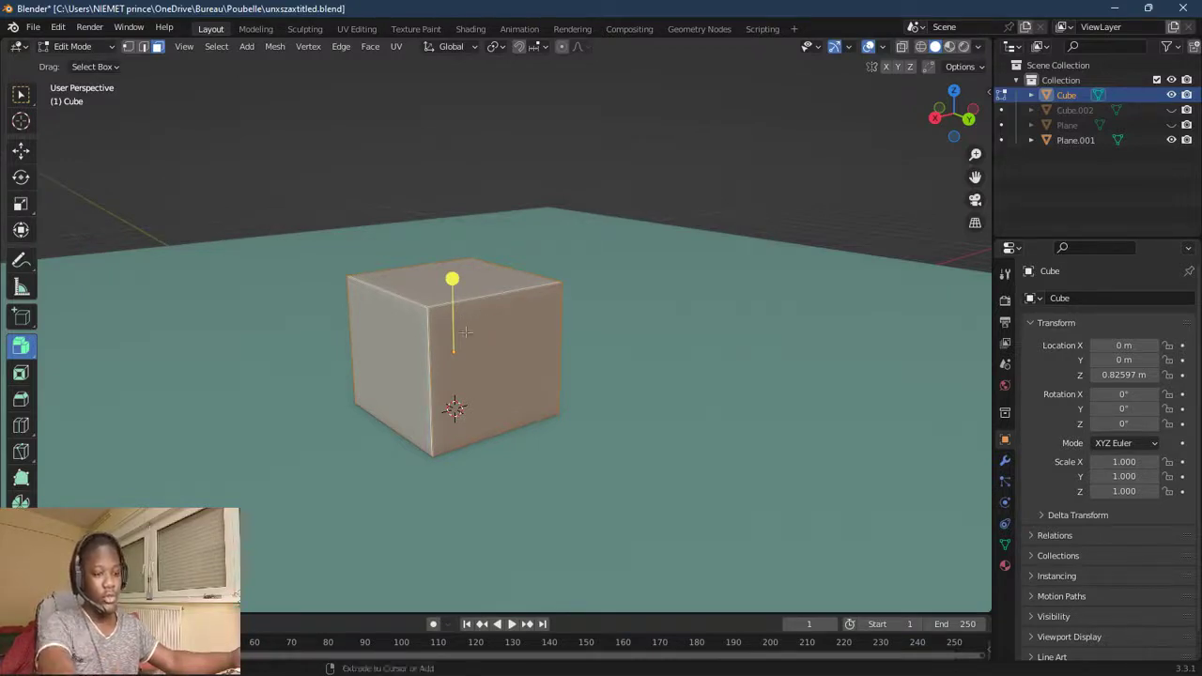
key("ctrl+r")
Add a centre loop cut and raise its top edge along Z into a roof ridge
left_click(466, 333)
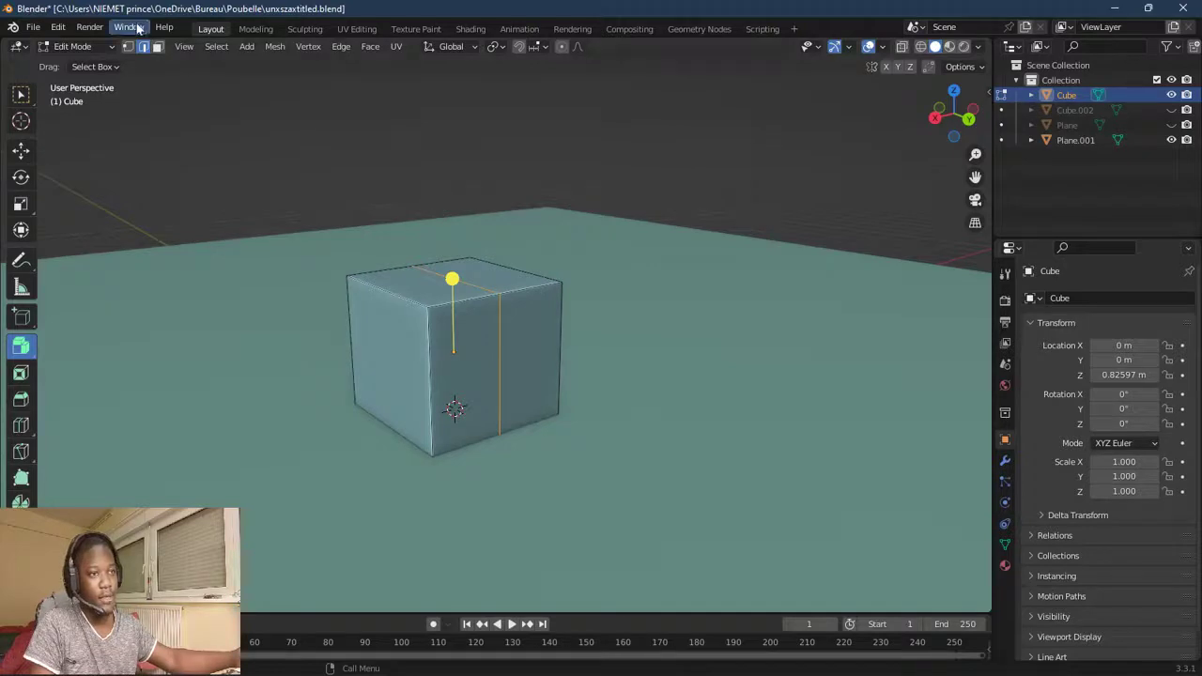
left_click(478, 277)
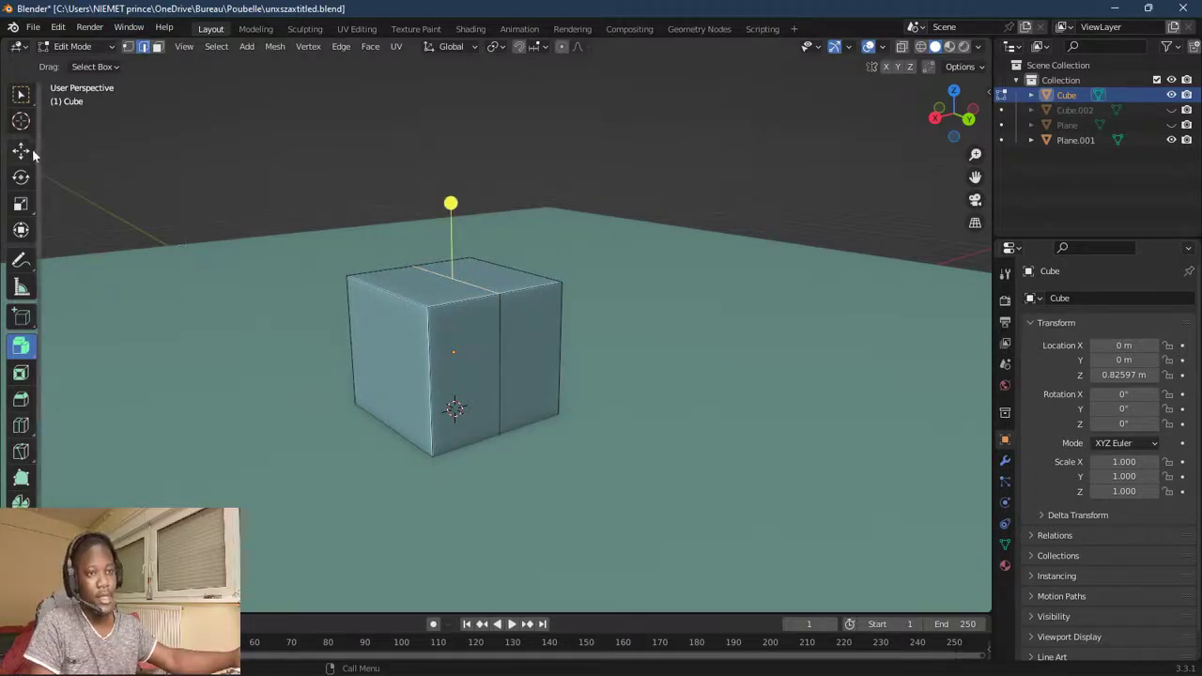
left_click(19, 96)
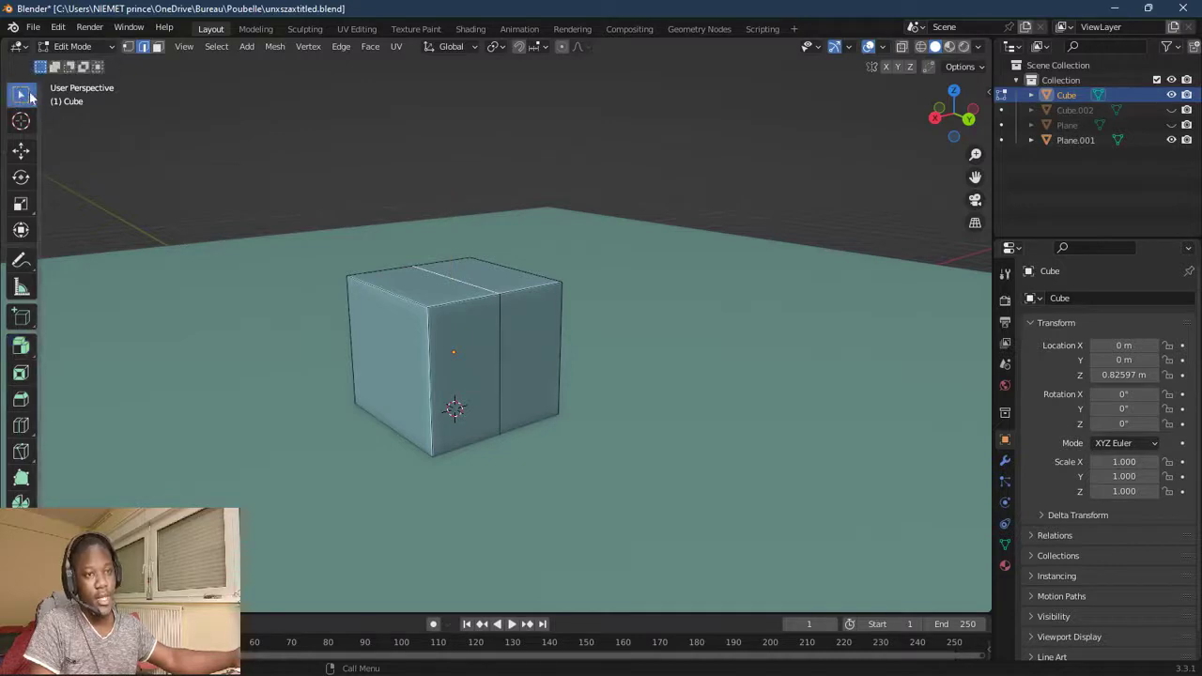
key("g")
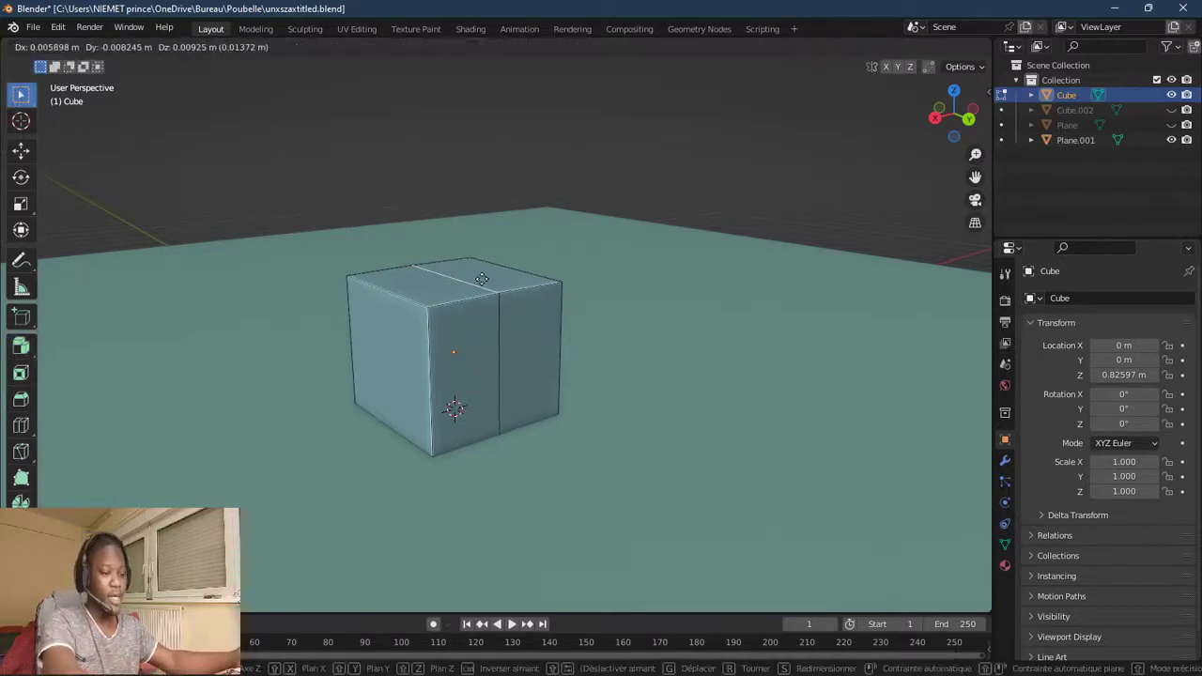
key("z")
left_click(479, 213)
Switch to face select and select the left wall and left roof faces
left_click(389, 349)
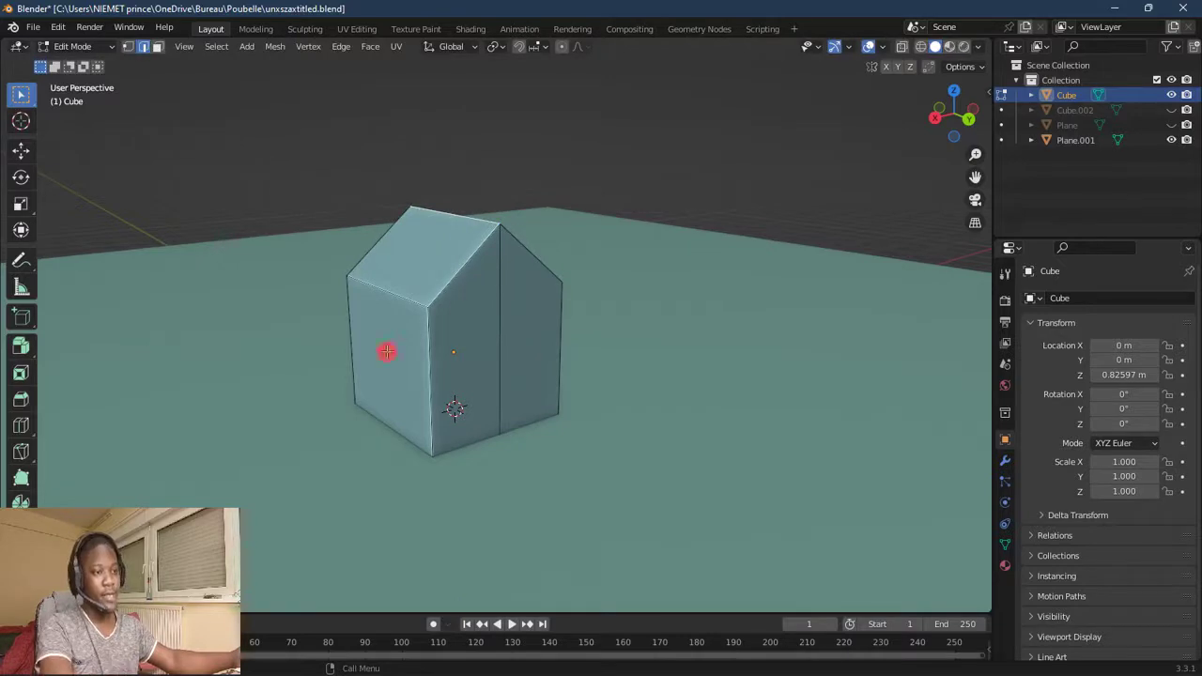
left_click(157, 46)
left_click(420, 283)
left_click(449, 275)
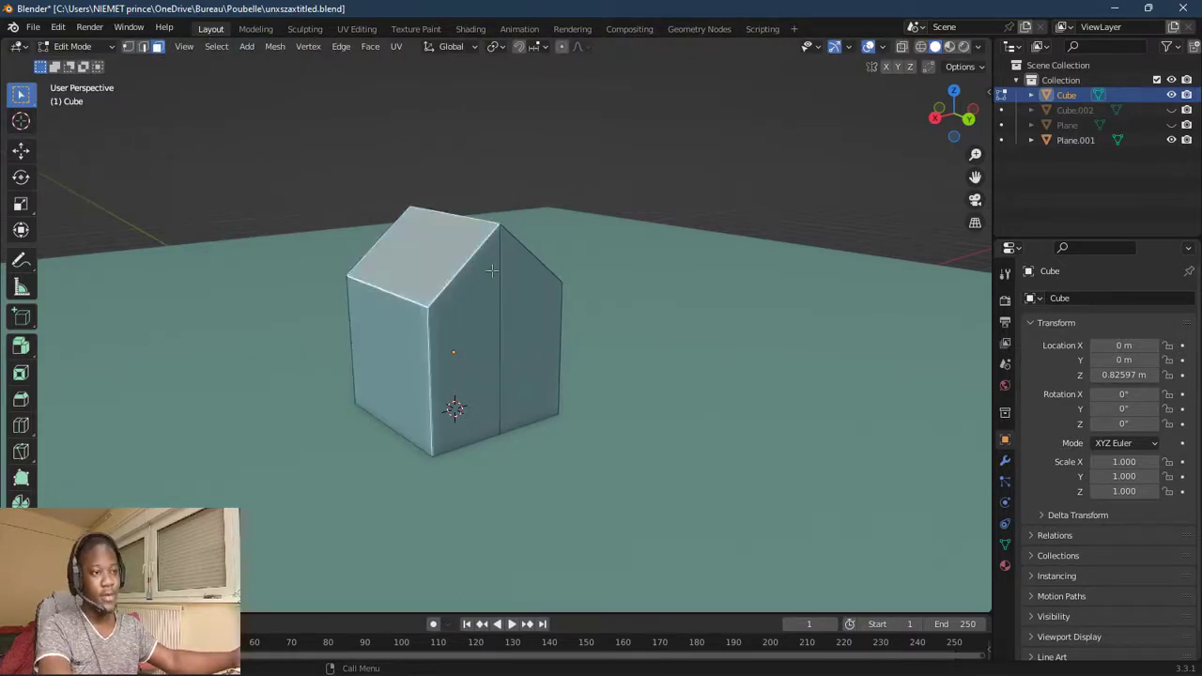
middle_click_drag(418, 298, 527, 262)
Add the right roof and right wall faces and push them outward along their normals
left_click(526, 261, "shift")
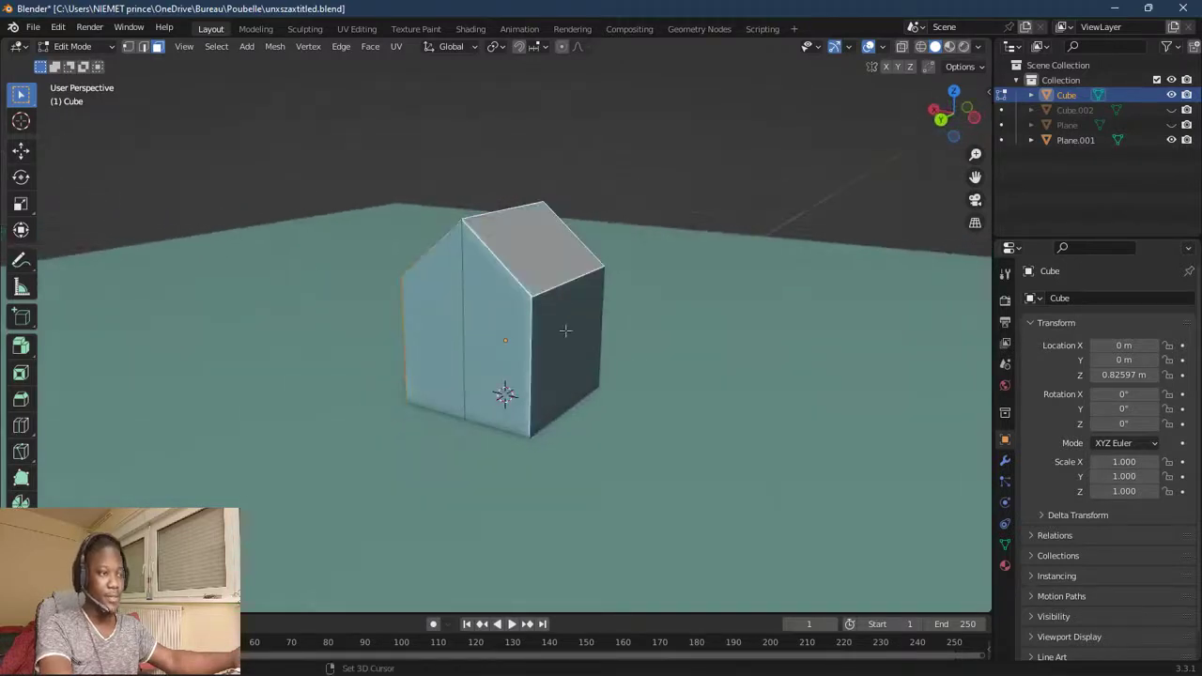
left_click(566, 330, "shift")
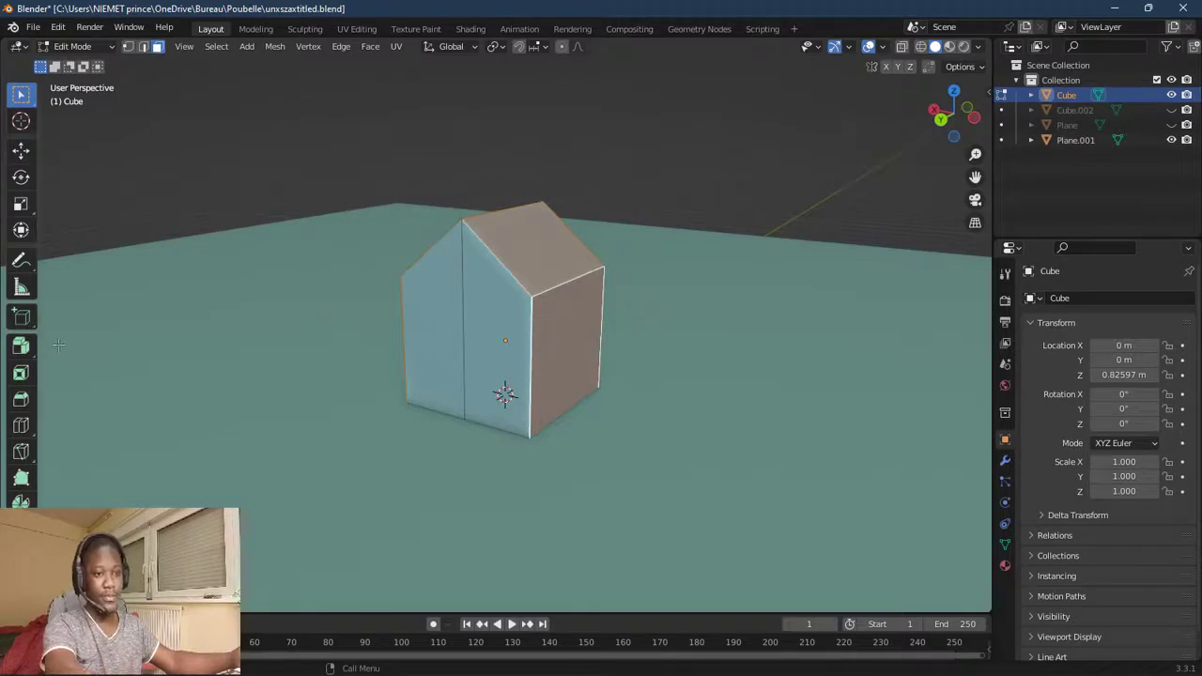
left_click(21, 347)
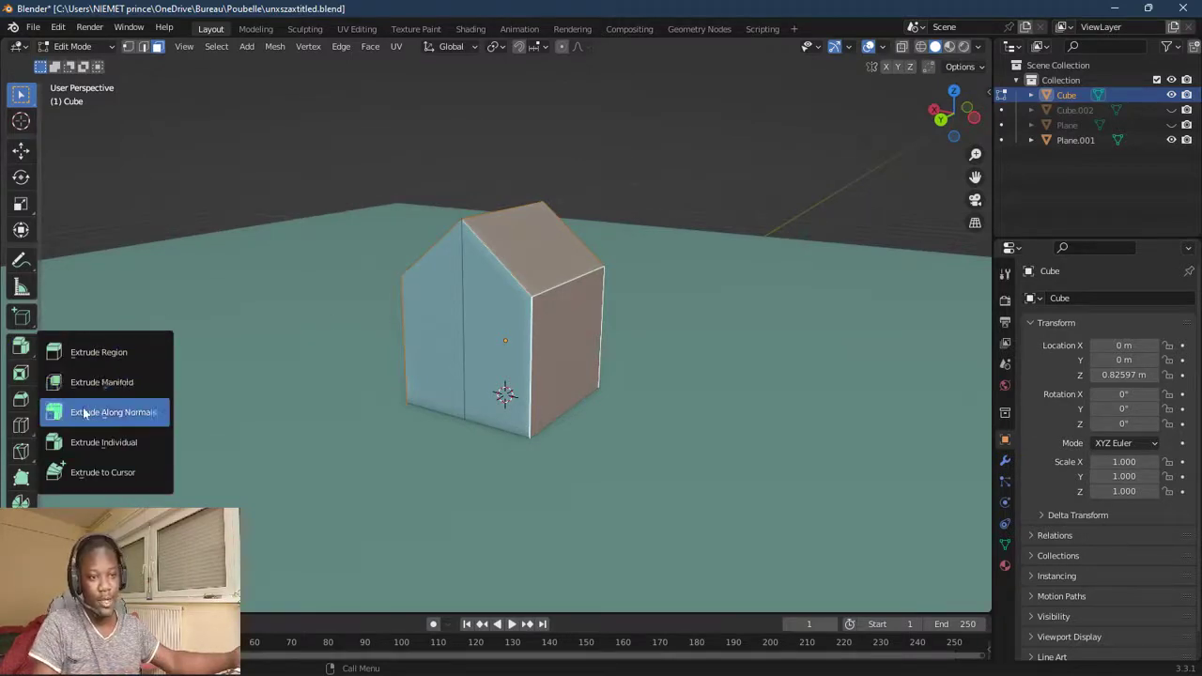
left_click(117, 413)
left_click_drag(508, 251, 508, 225)
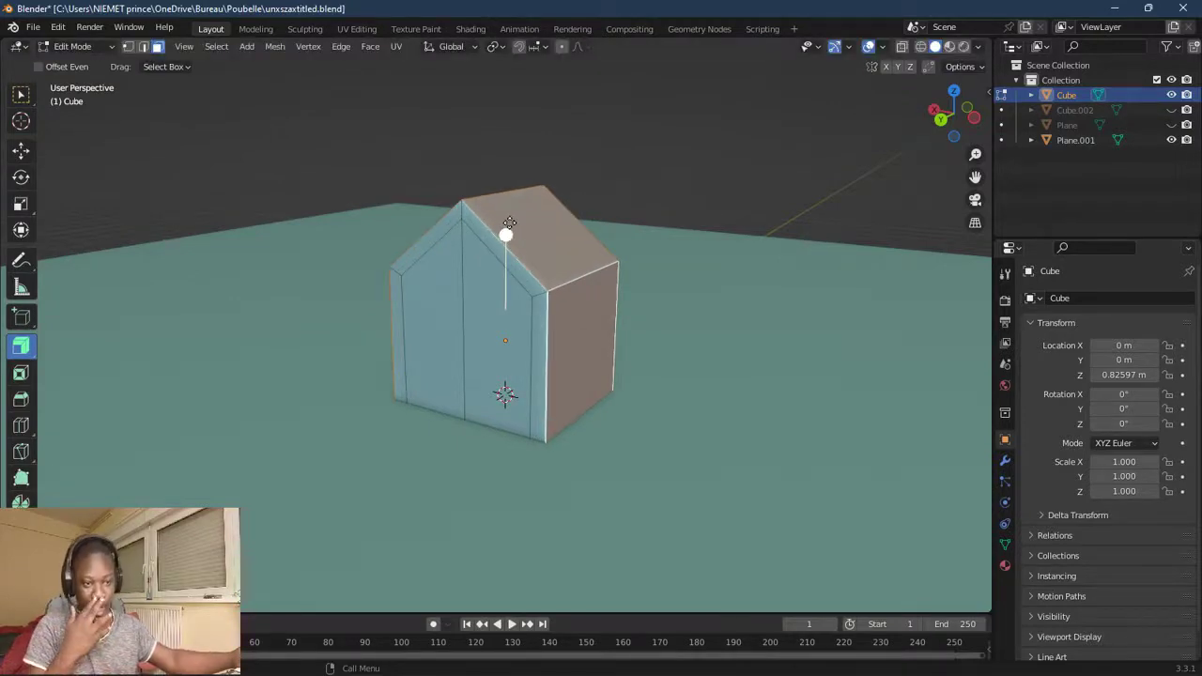
Push the front gable faces along their normals to frame an inset border
middle_click_drag(369, 249, 319, 251)
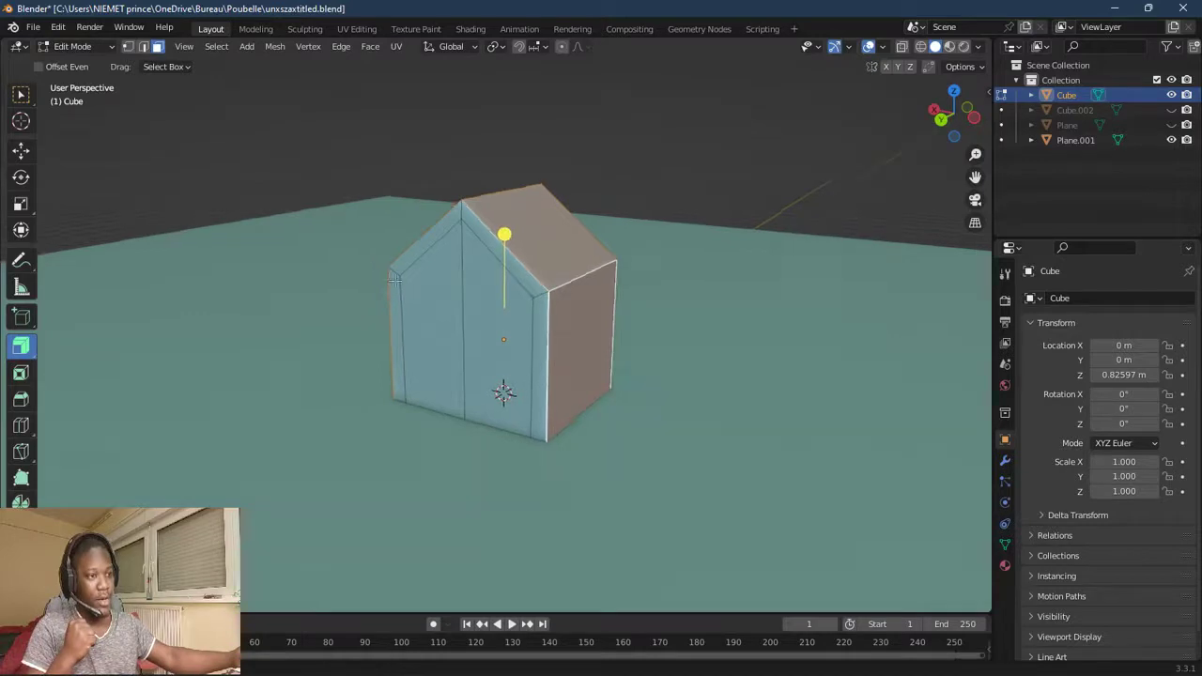
mouse_move(447, 242)
left_mouse_down()
mouse_move(475, 182)
mouse_move(417, 312)
left_mouse_up()
middle_click_drag(417, 312, 349, 331)
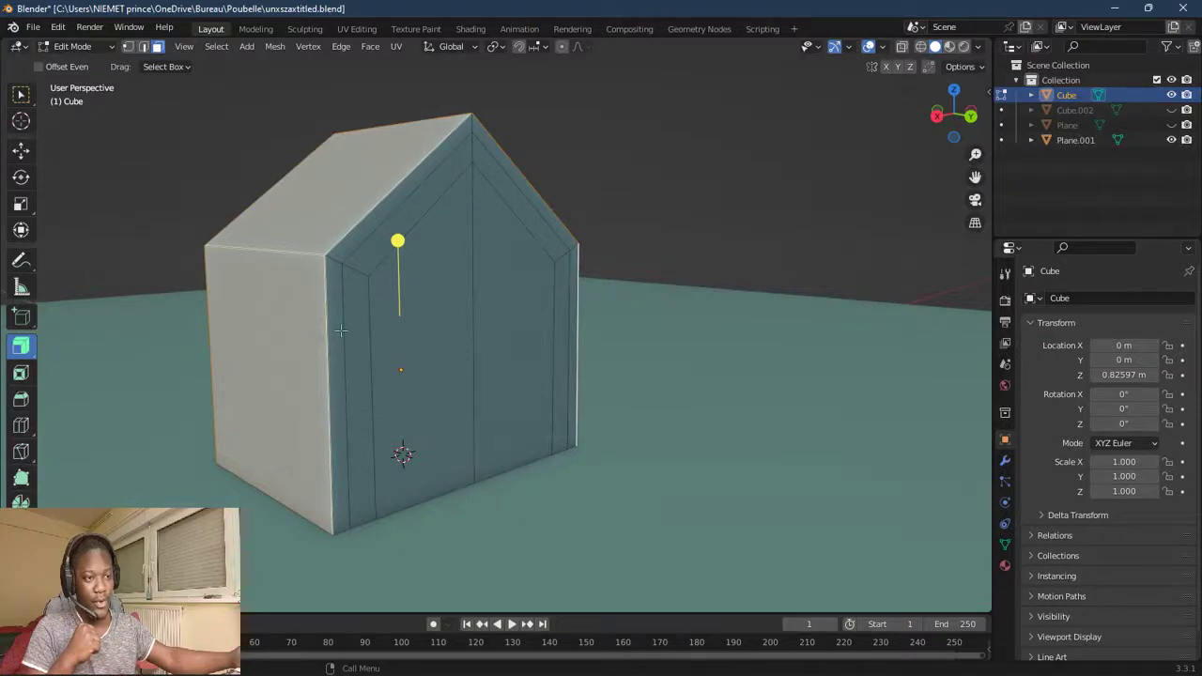
scroll(340, 330, "down", 3)
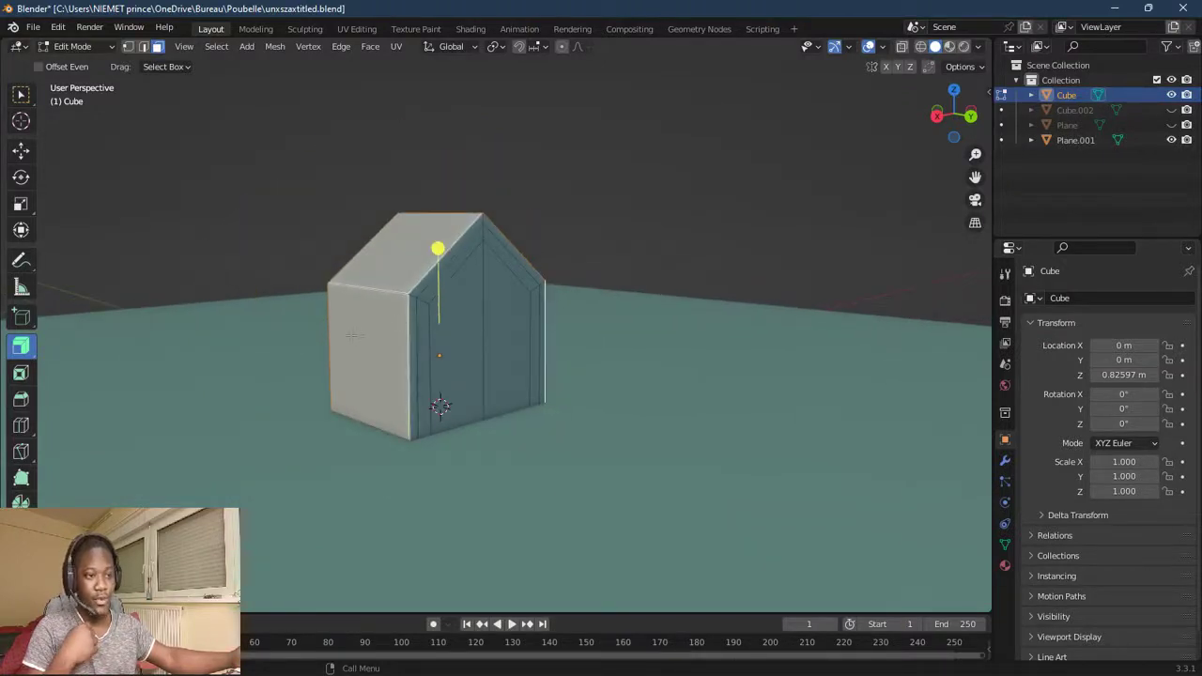
Try an Extrude Region on the house's left side face, then undo it
left_click(397, 359)
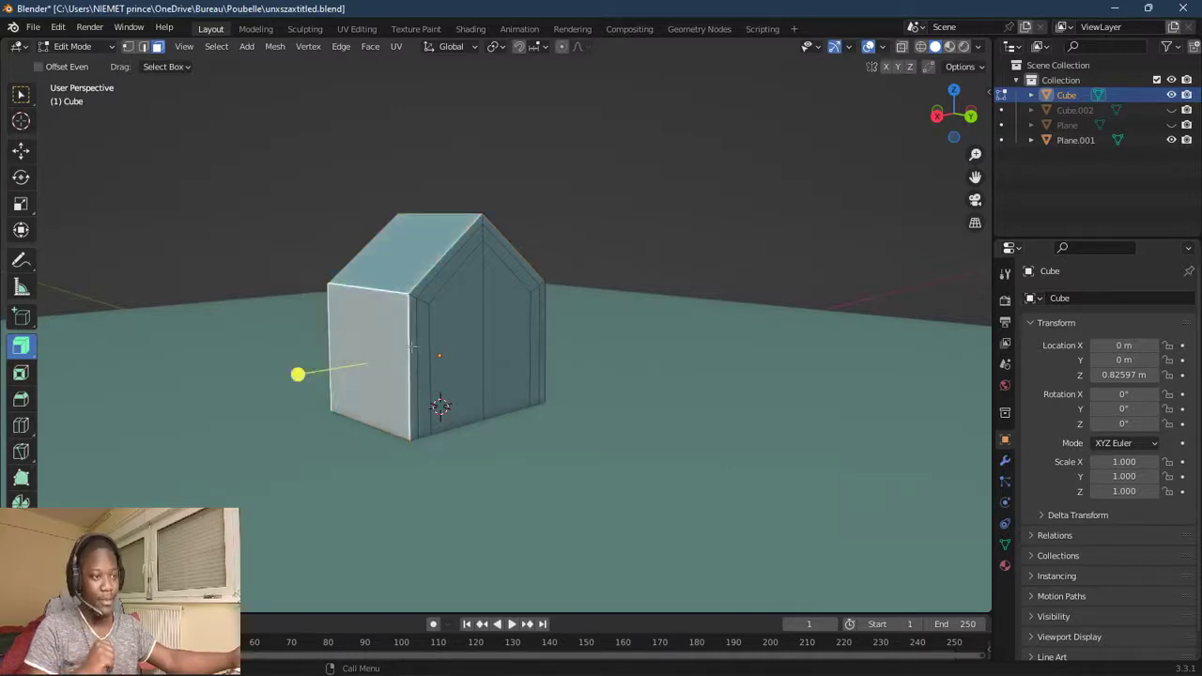
middle_click_drag(385, 329, 349, 351)
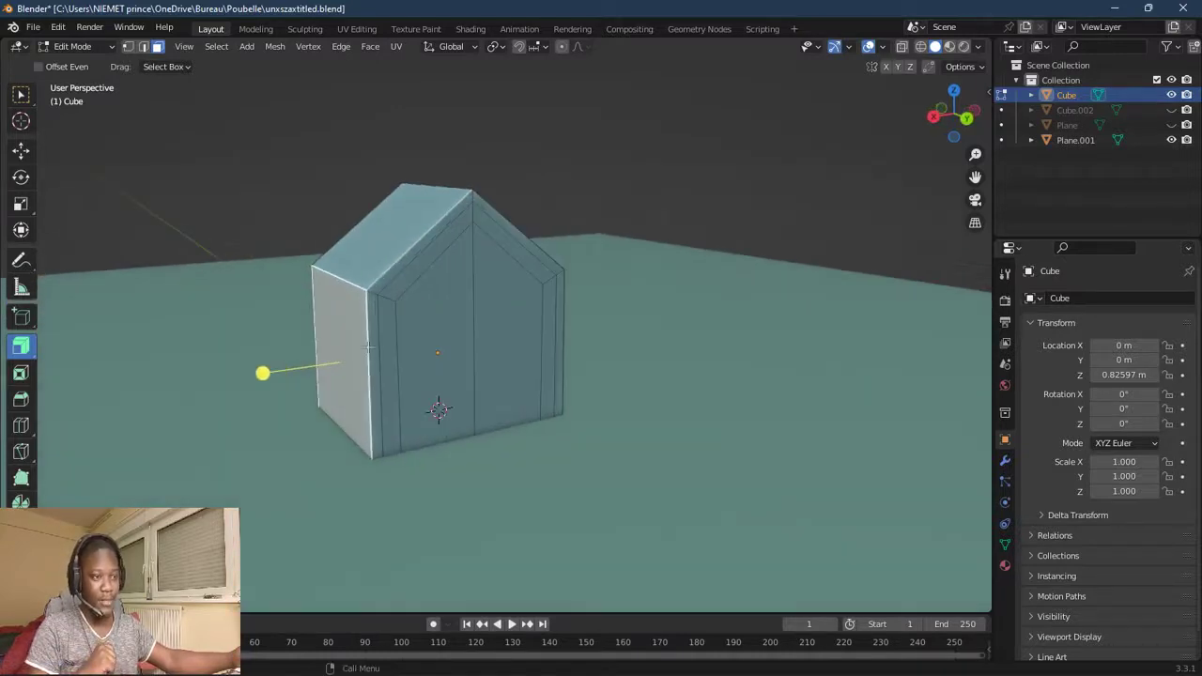
left_click(343, 344)
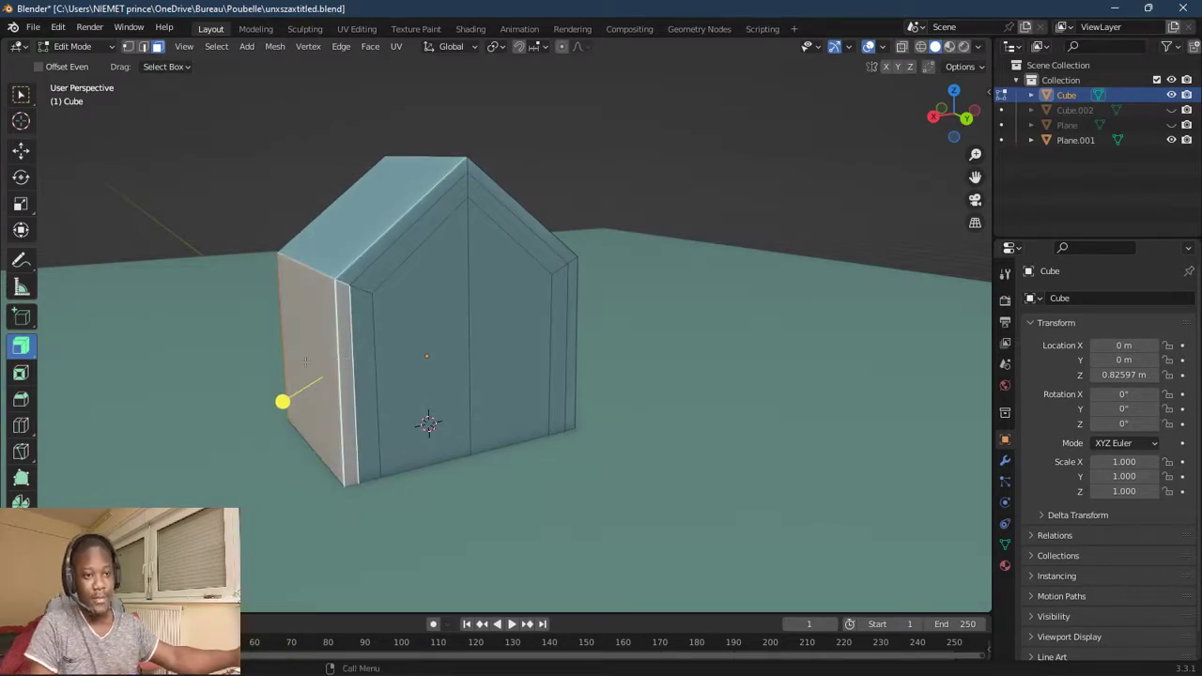
left_click_drag(29, 352, 96, 347)
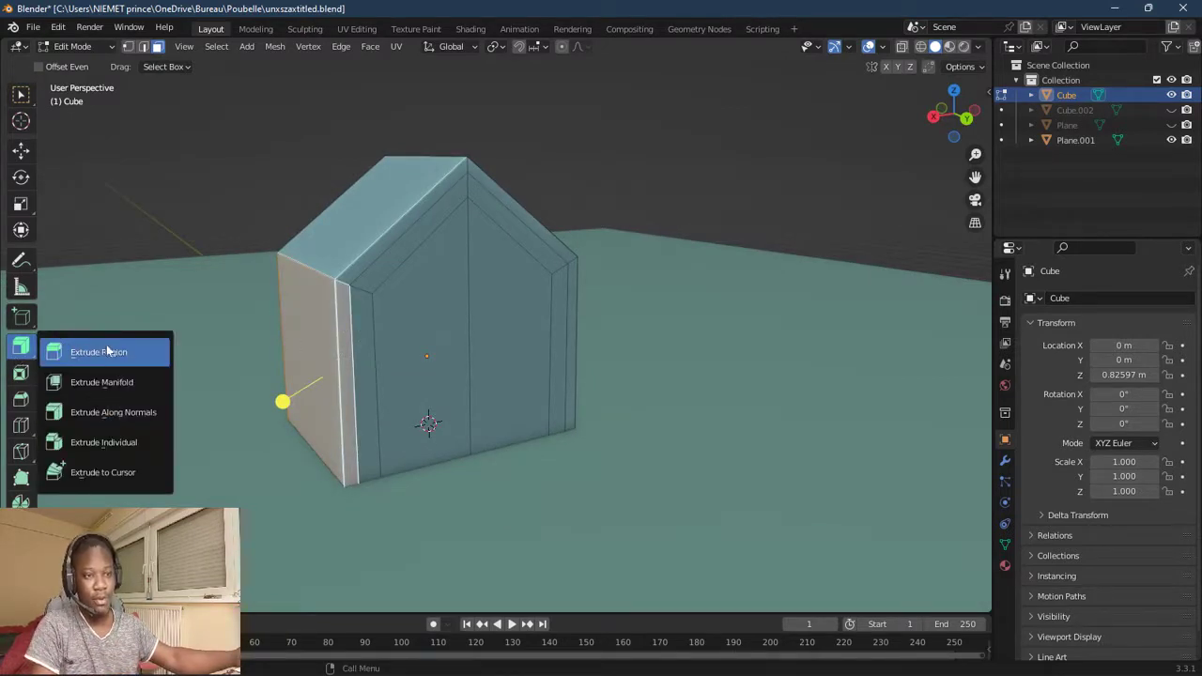
left_click(107, 351)
left_click_drag(283, 401, 193, 457)
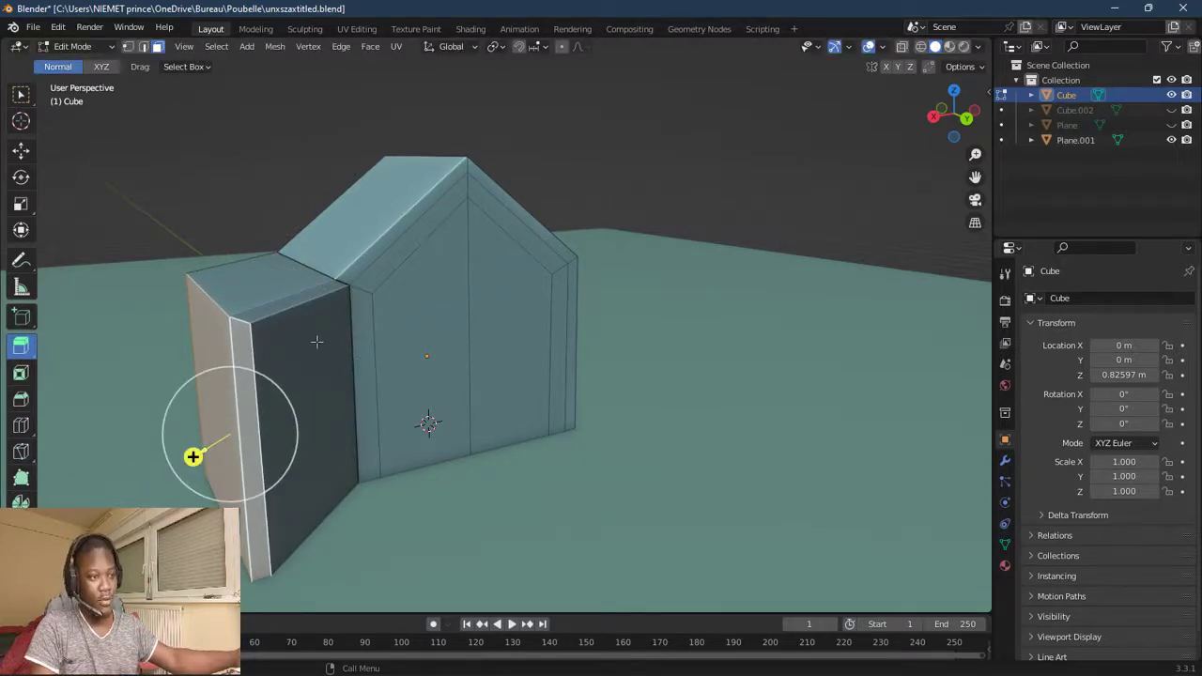
key("ctrl+z")
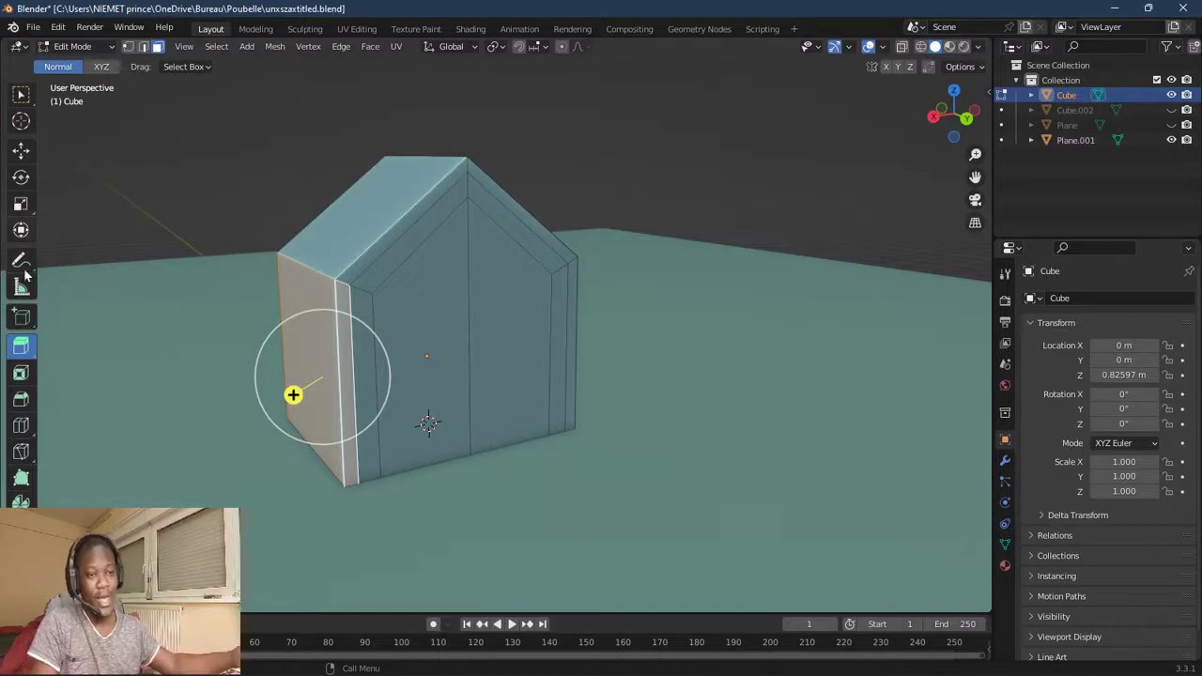
left_click(16, 357)
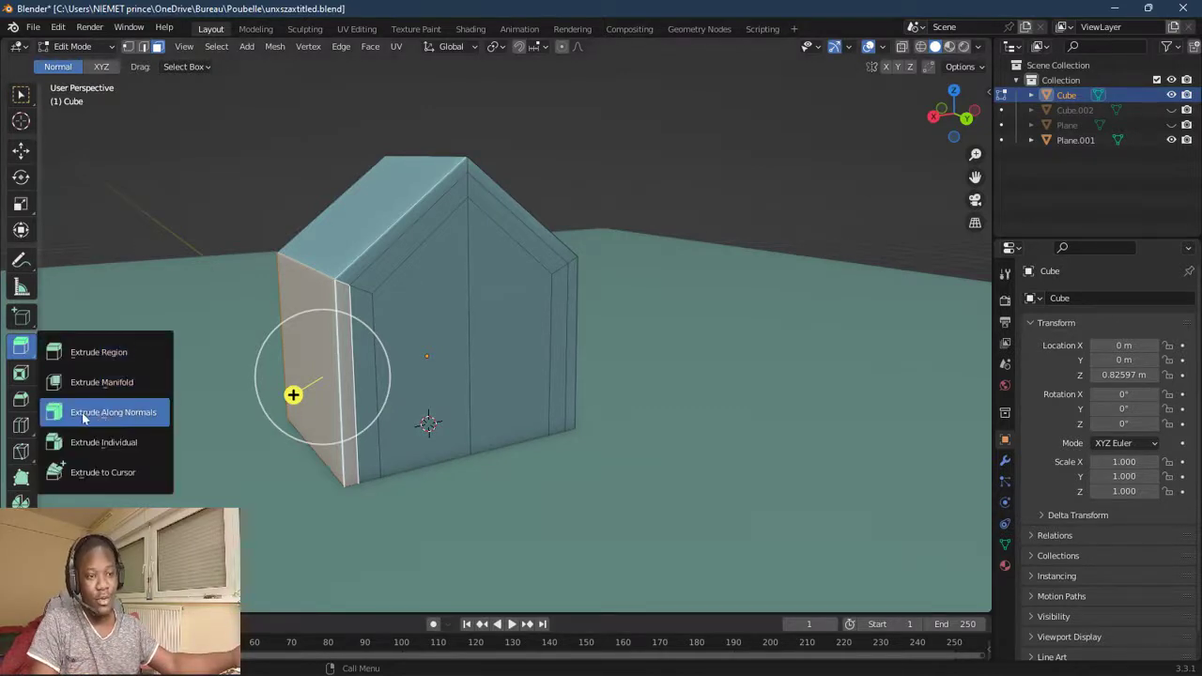
Extrude the left side face along its normal, inspect it, then undo the extrusion
left_click(136, 414)
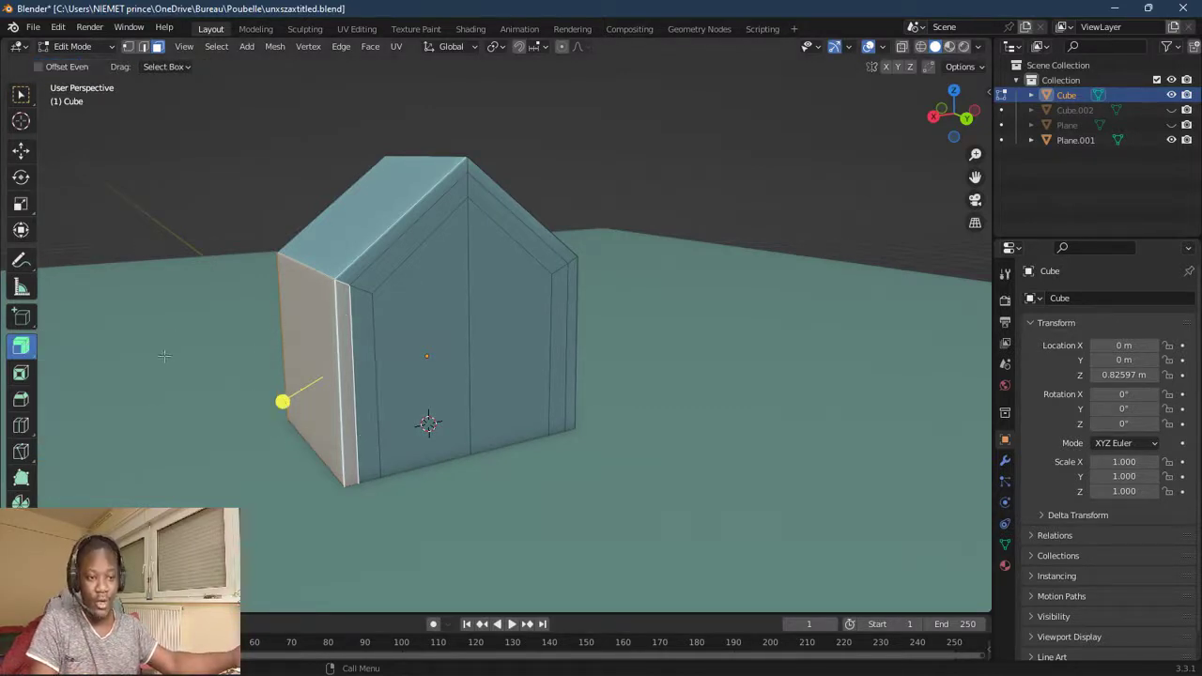
middle_click_drag(173, 333, 230, 263)
scroll(232, 263, "down", 1)
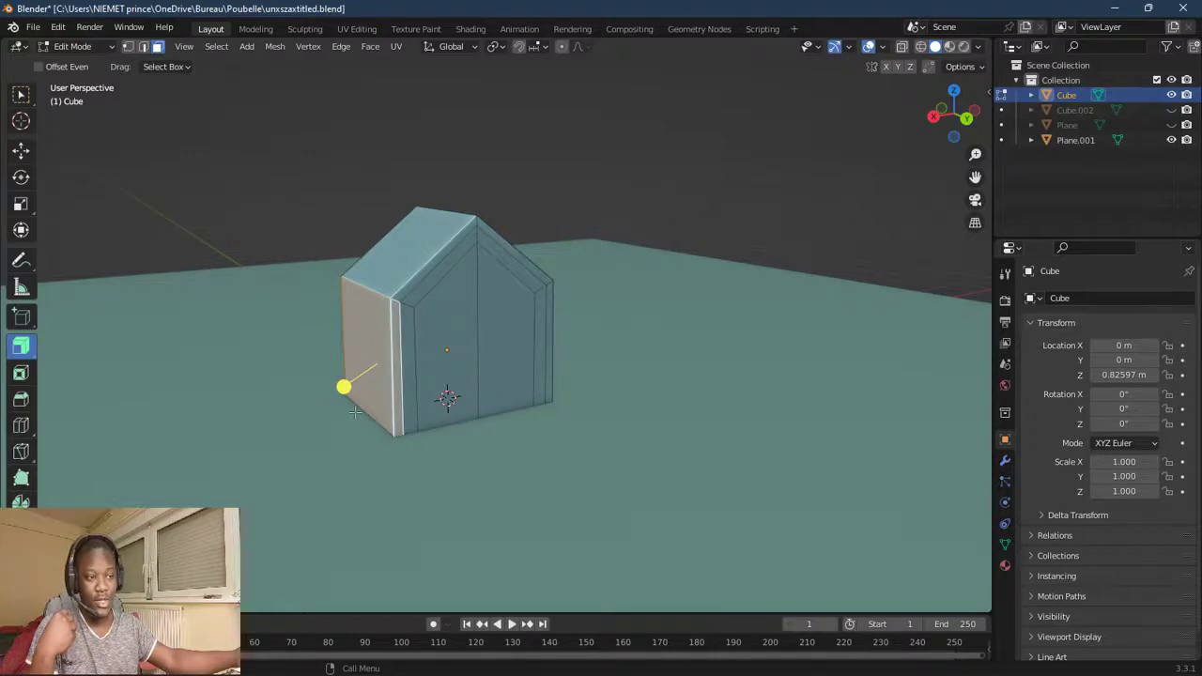
mouse_move(345, 388)
left_mouse_down()
mouse_move(678, 331)
mouse_move(573, 345)
left_mouse_up()
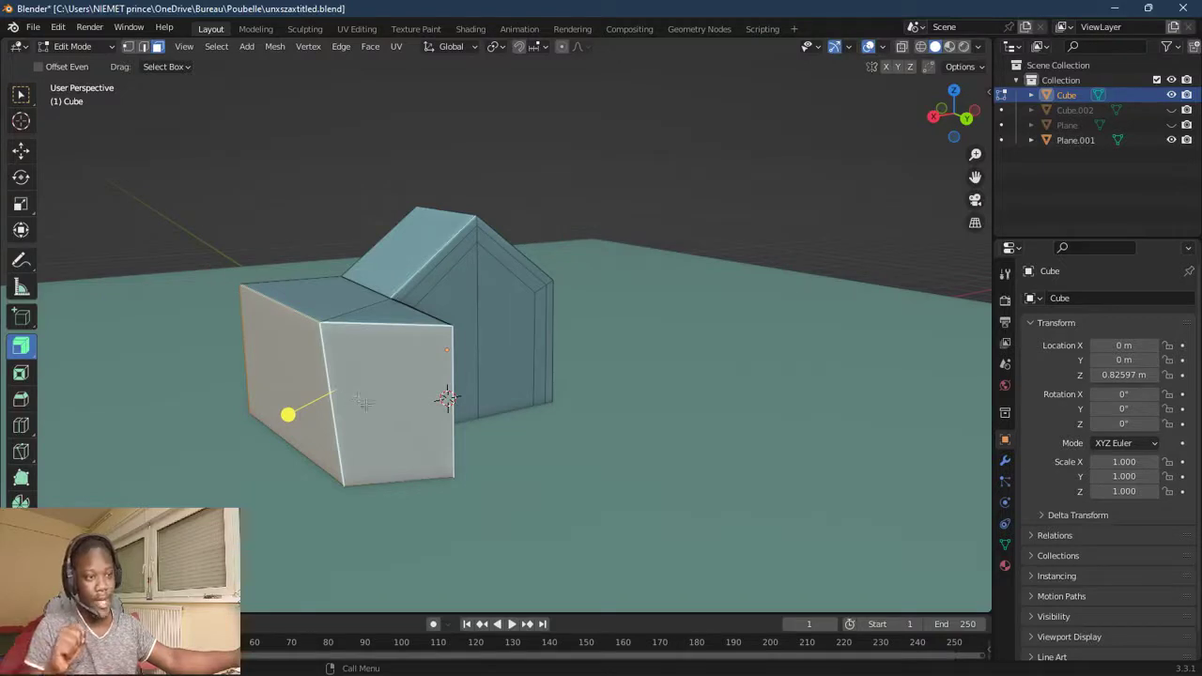
middle_click_drag(363, 402, 340, 370)
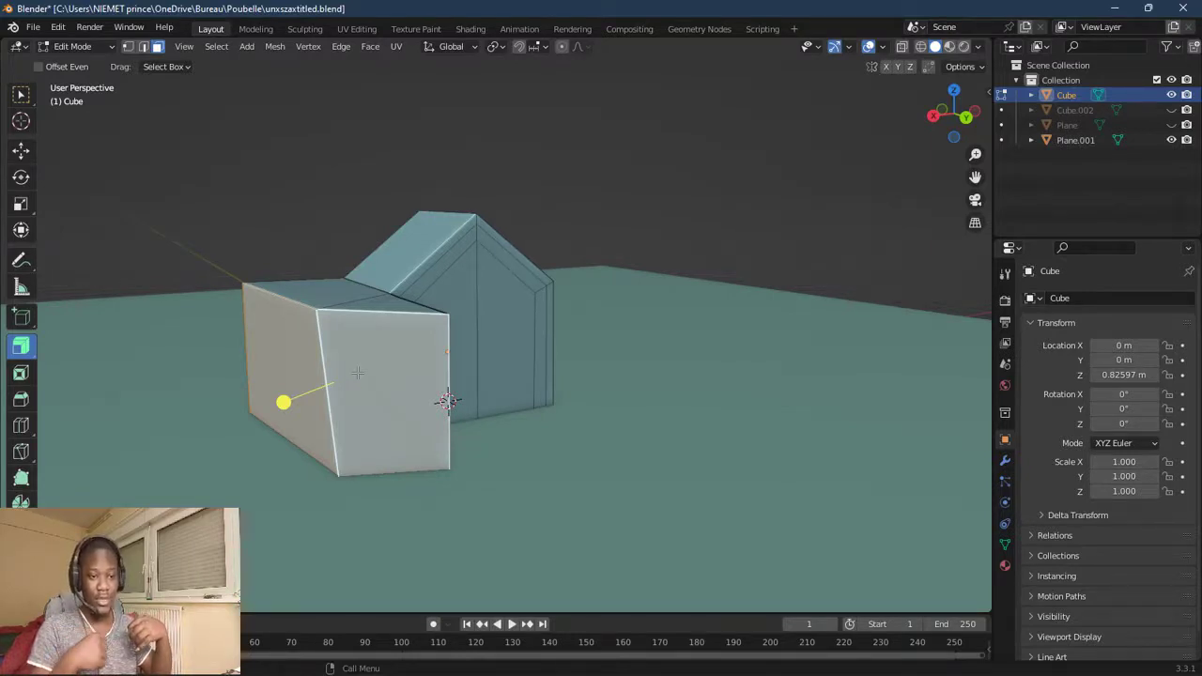
key("ctrl+z")
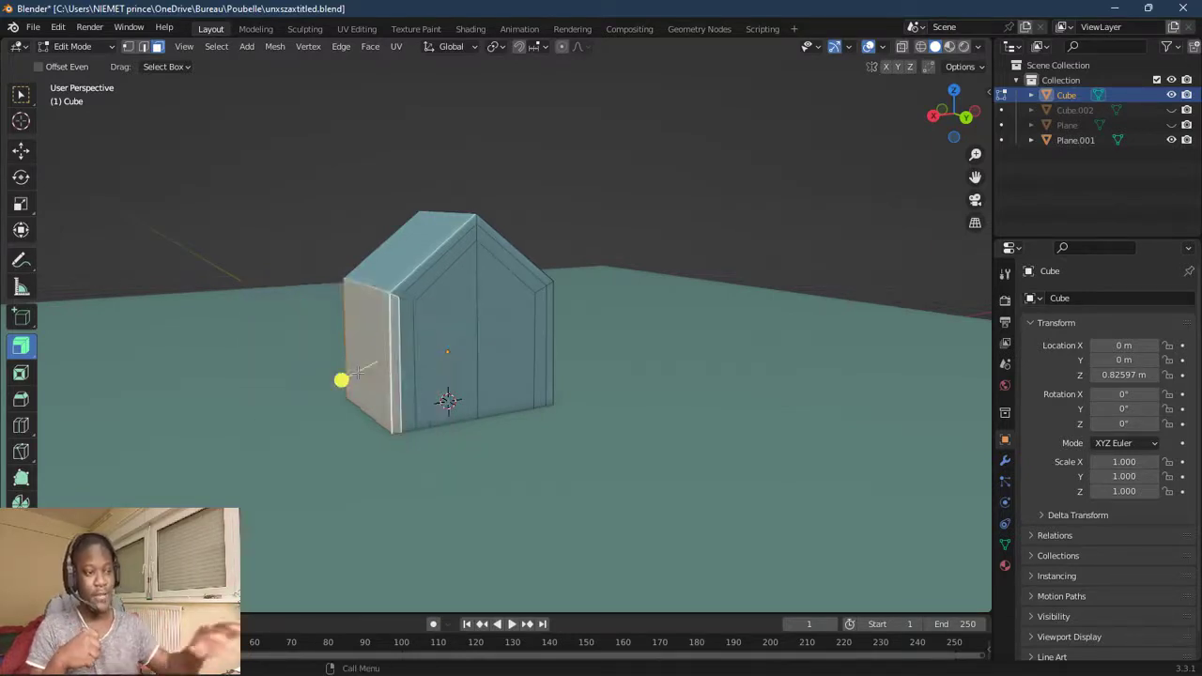
scroll(339, 306, "up", 4)
scroll(352, 323, "down", 2)
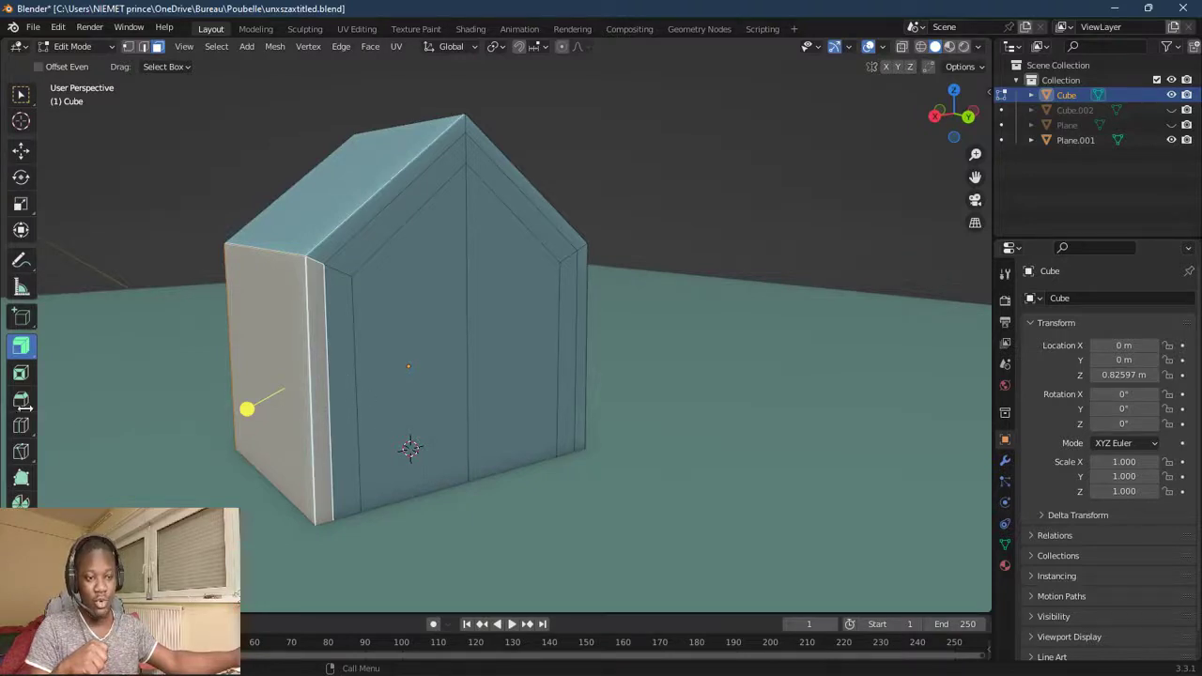
left_click(19, 350)
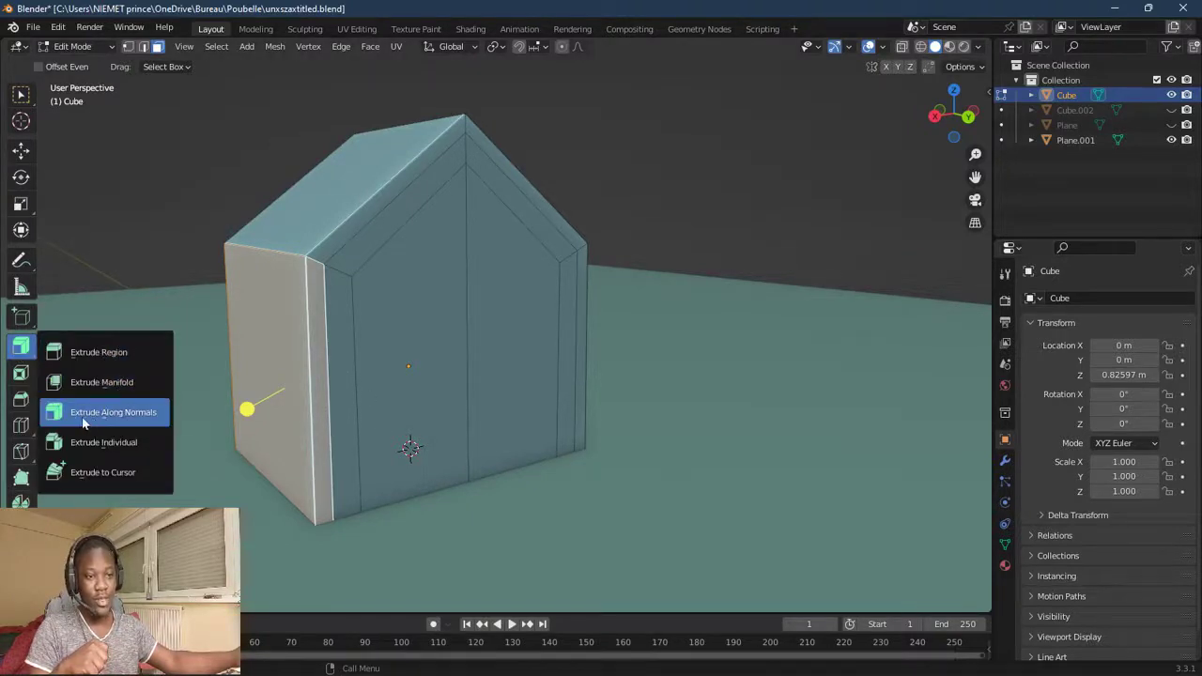
Extrude the left side face outward 1.402 m into a box-shaped side wing
left_click(125, 443)
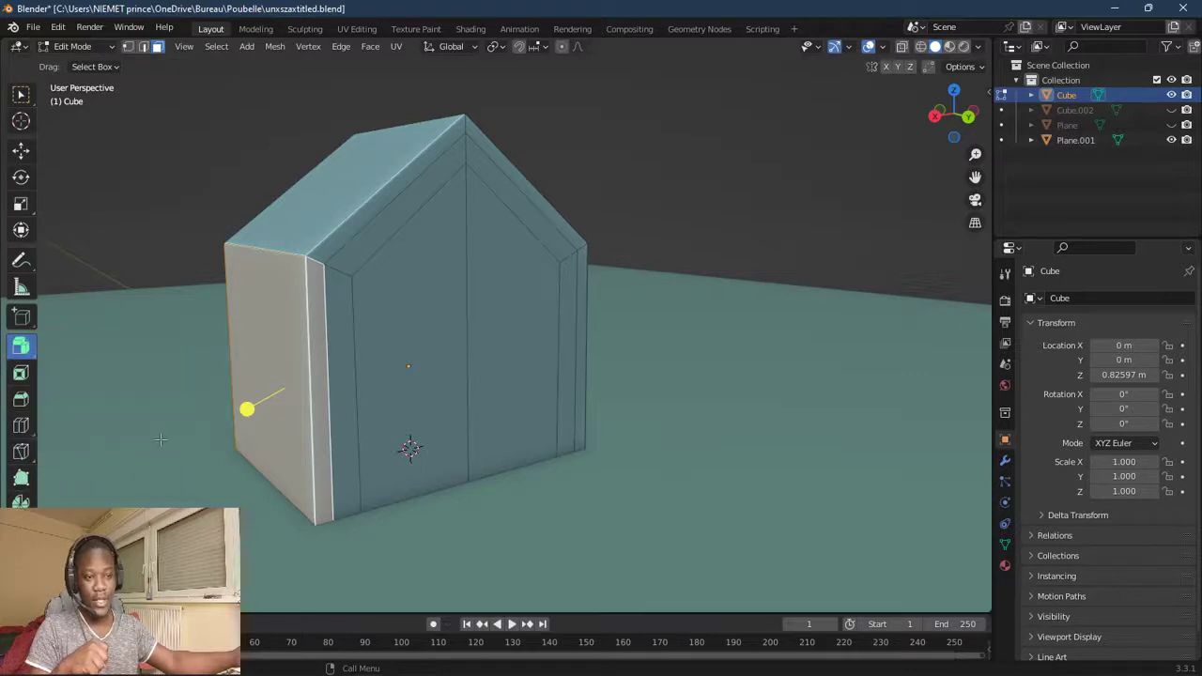
scroll(275, 420, "down", 3)
left_click_drag(352, 386, 479, 359)
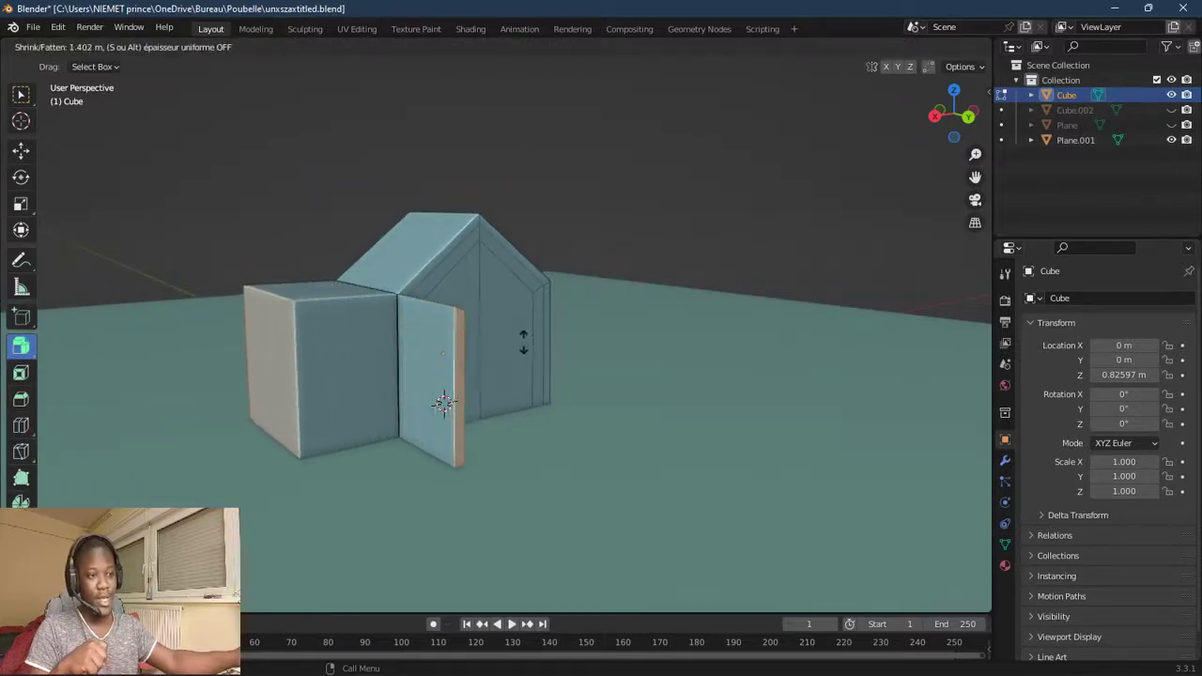
left_click_drag(479, 360, 458, 358)
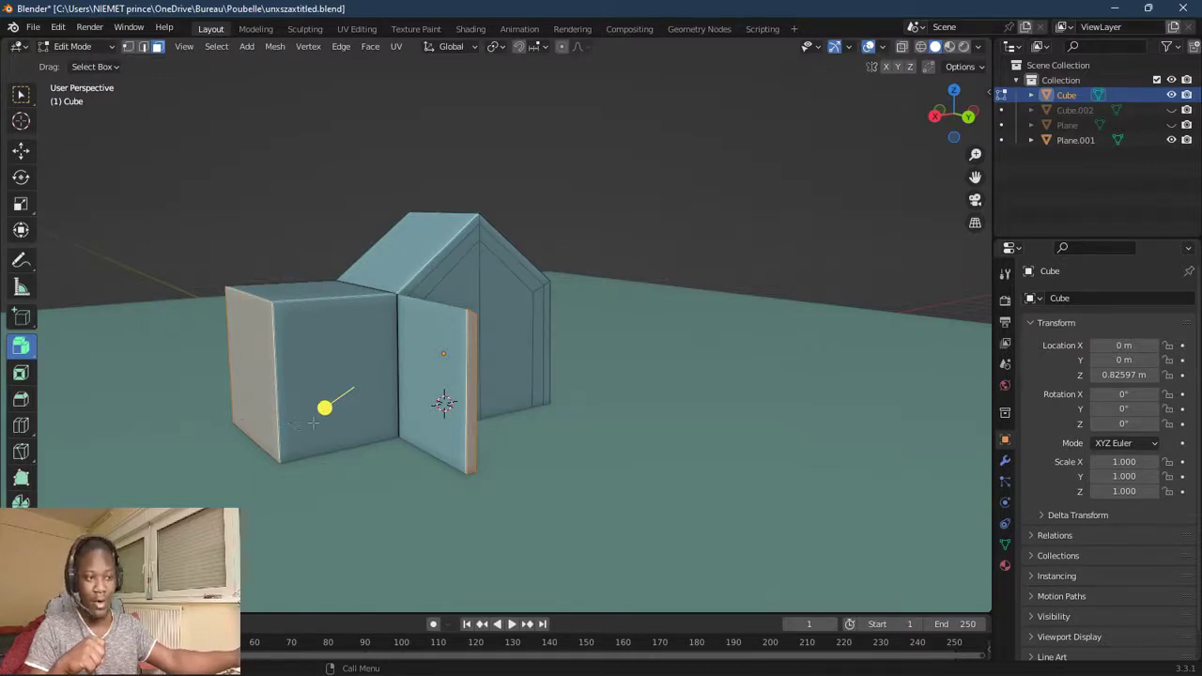
middle_click_drag(501, 407, 431, 411)
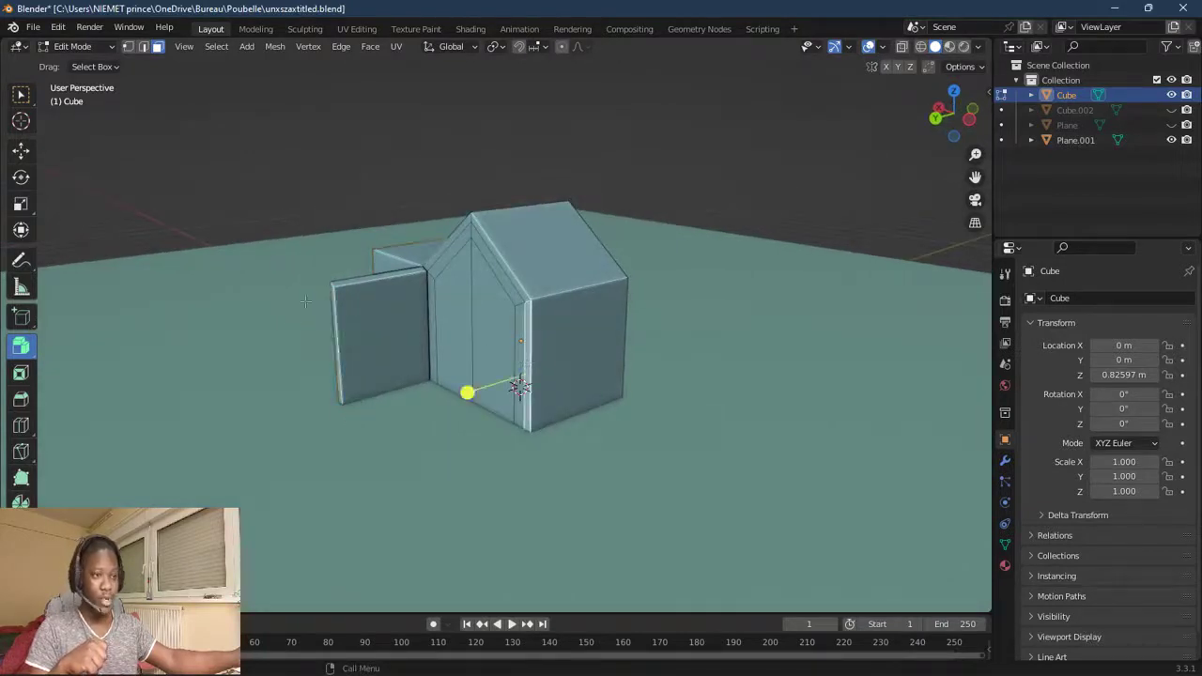
Try a face extrusion from the house, then undo it
left_click_drag(25, 347, 104, 346)
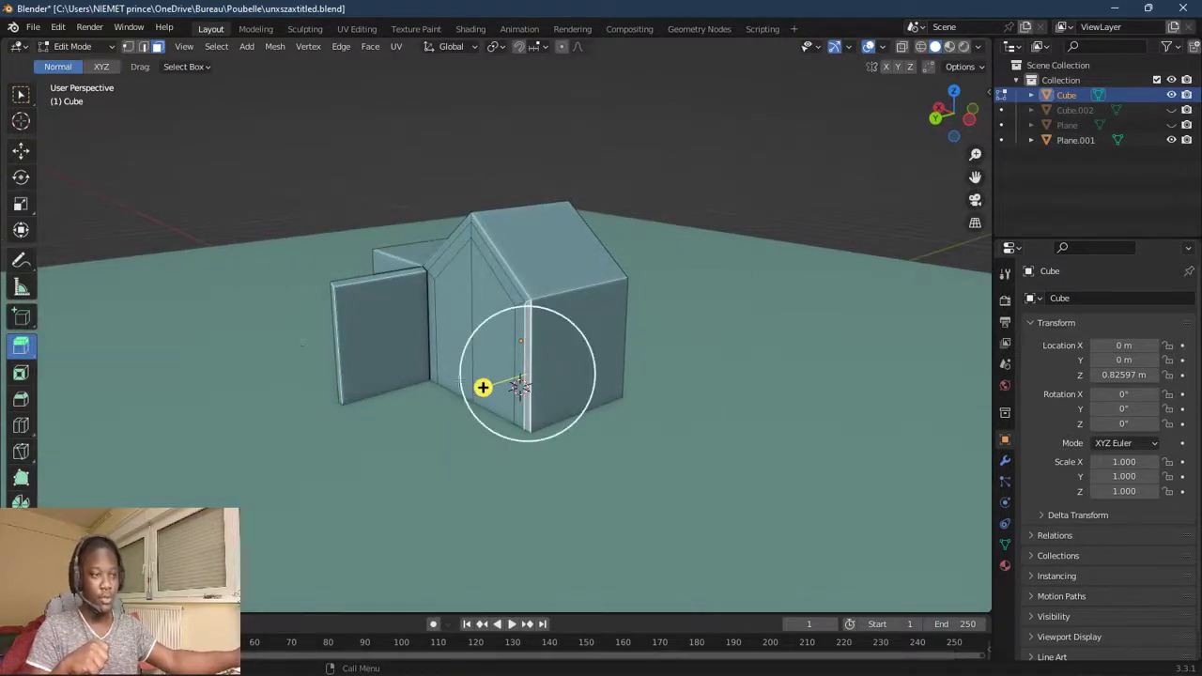
mouse_move(483, 386)
left_mouse_down()
mouse_move(407, 423)
mouse_move(622, 374)
left_mouse_up()
left_click(407, 422)
key("c")
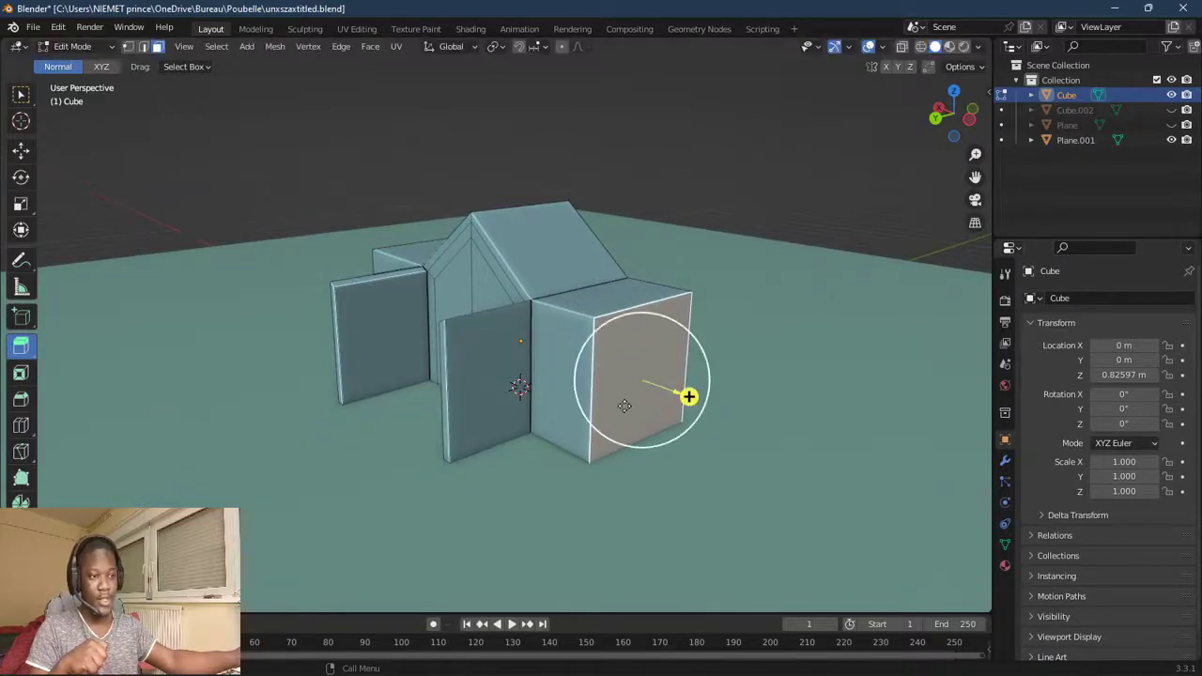
middle_click_drag(623, 373, 395, 413)
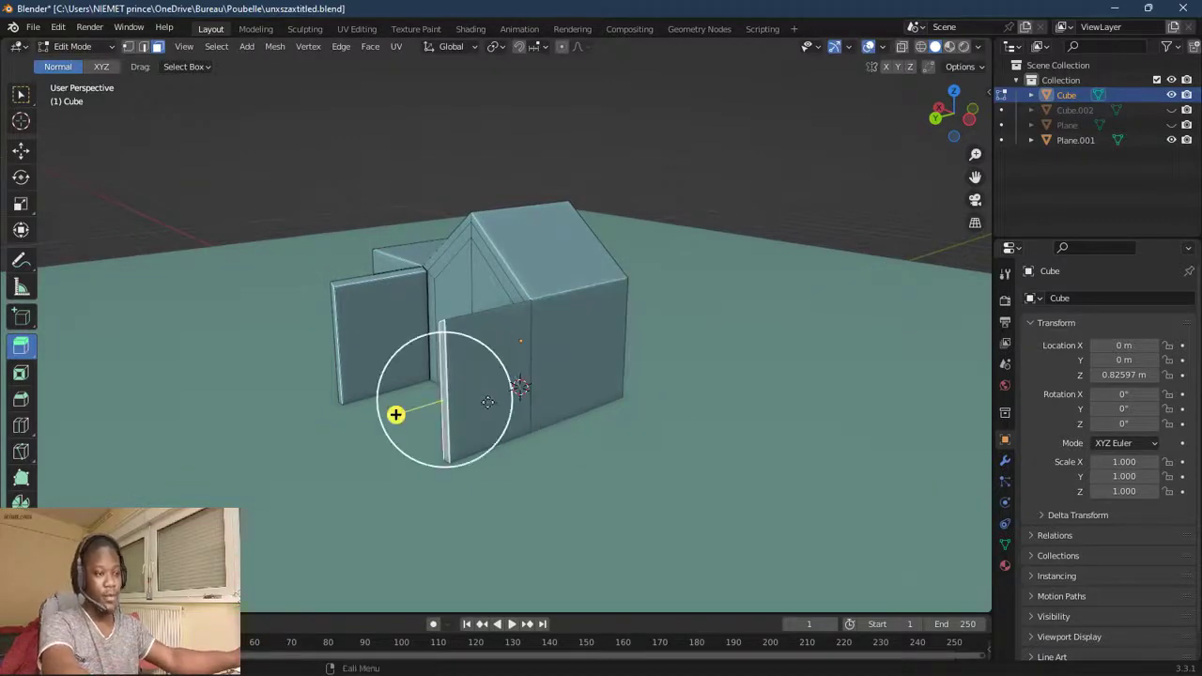
key("ctrl+z")
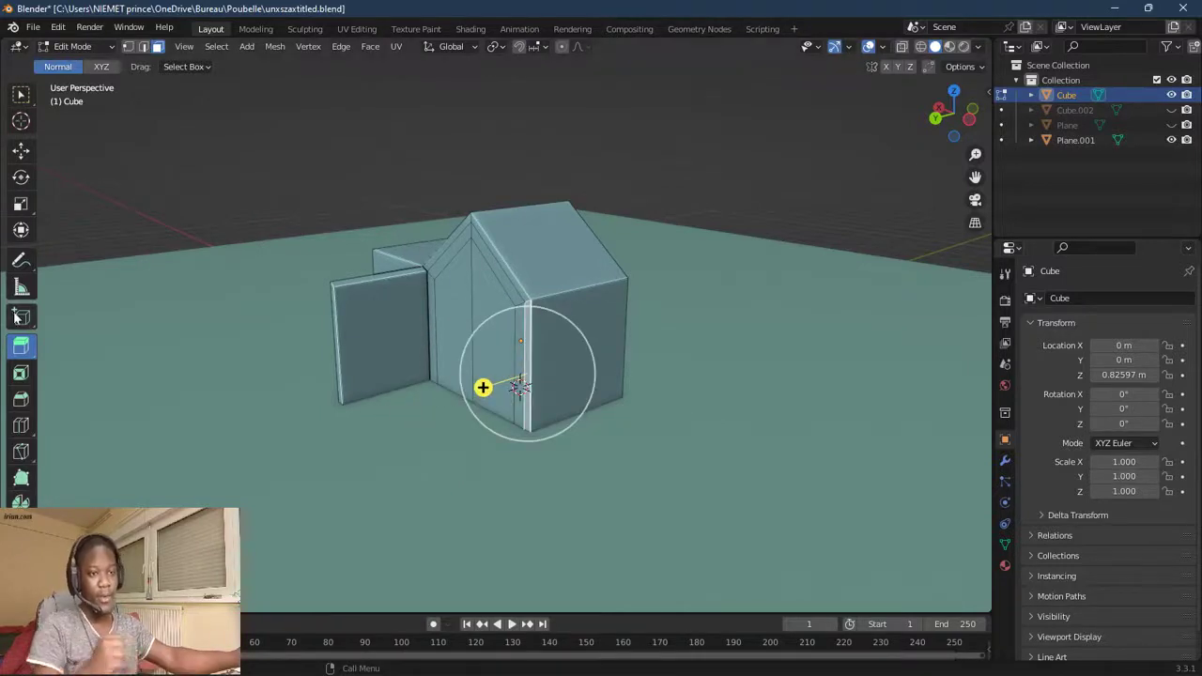
Extrude the right side wall individually 1.774 m outward into a second wing
left_click(562, 382)
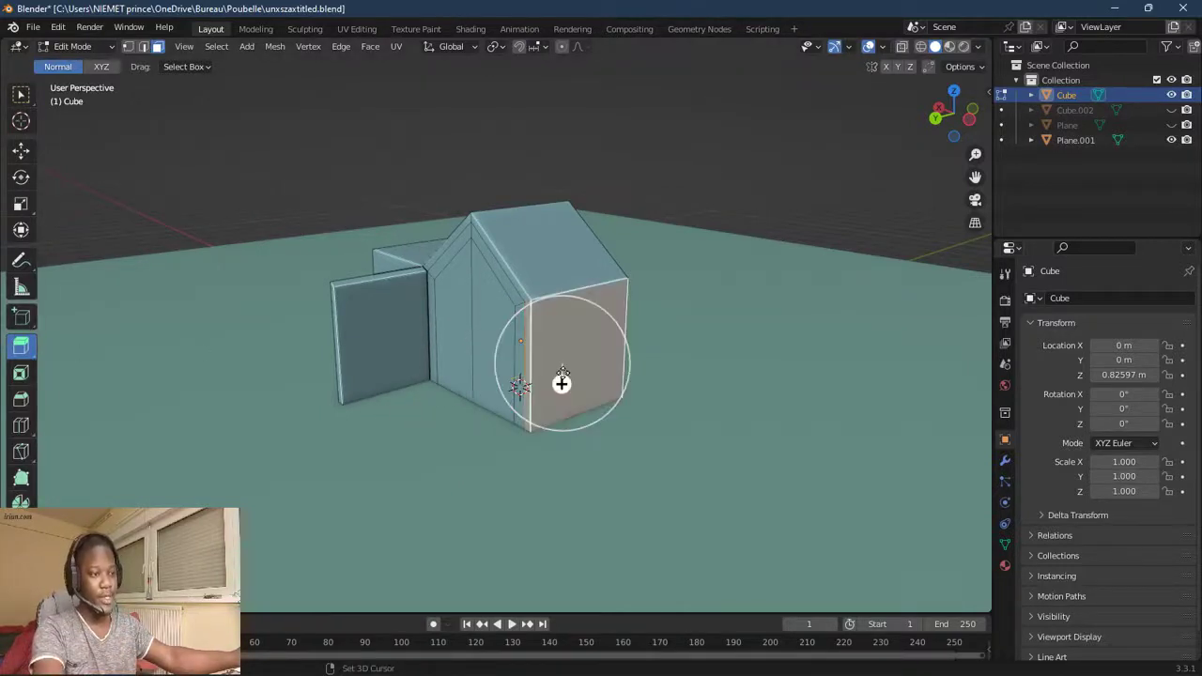
left_click(21, 345)
left_click(123, 454)
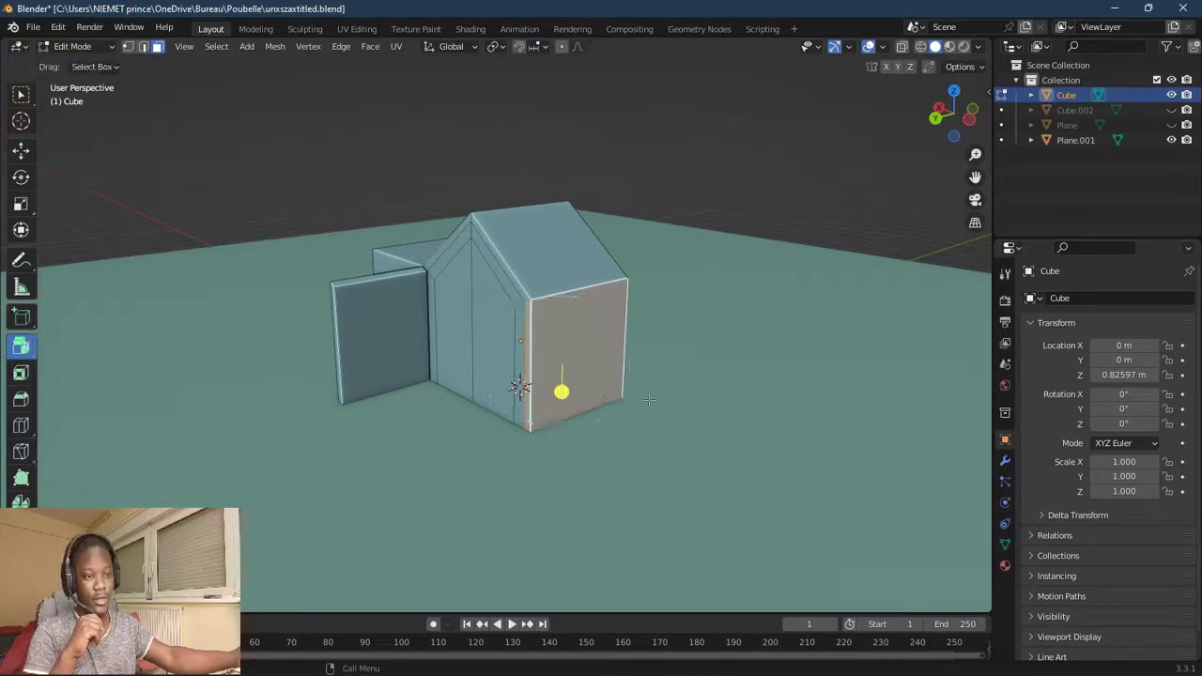
mouse_move(562, 395)
left_mouse_down()
mouse_move(713, 378)
mouse_move(620, 305)
left_mouse_up()
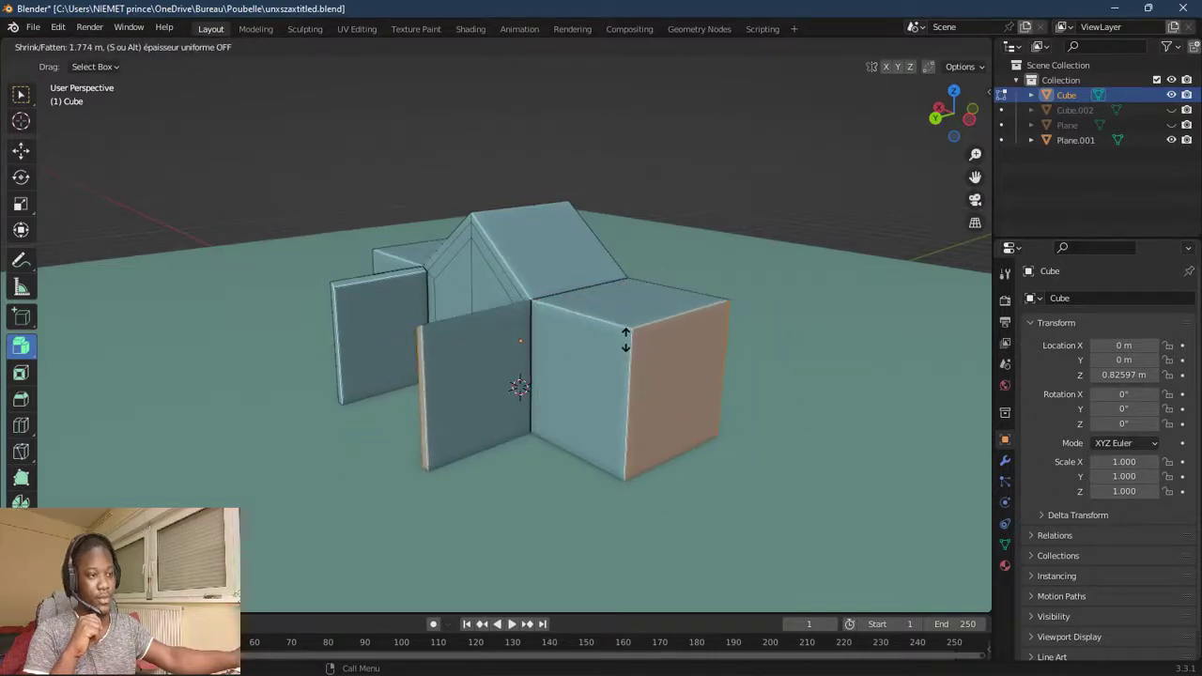
left_click_drag(621, 305, 550, 431)
scroll(324, 320, "down", 2)
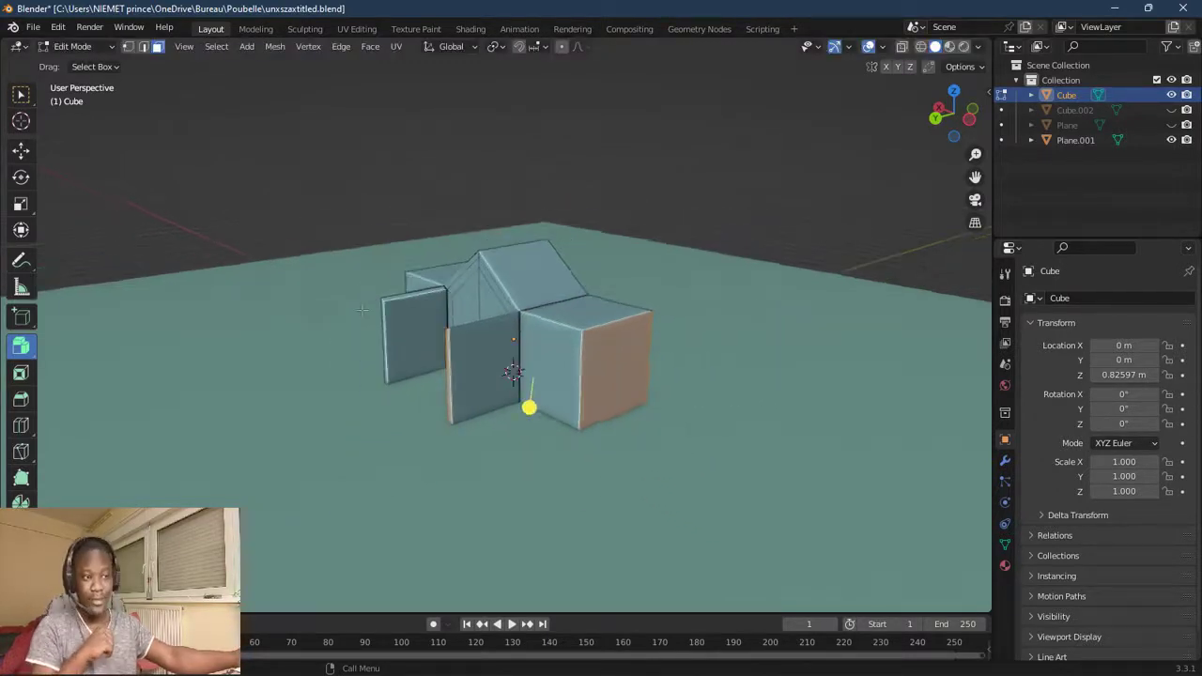
middle_click_drag(324, 320, 474, 328)
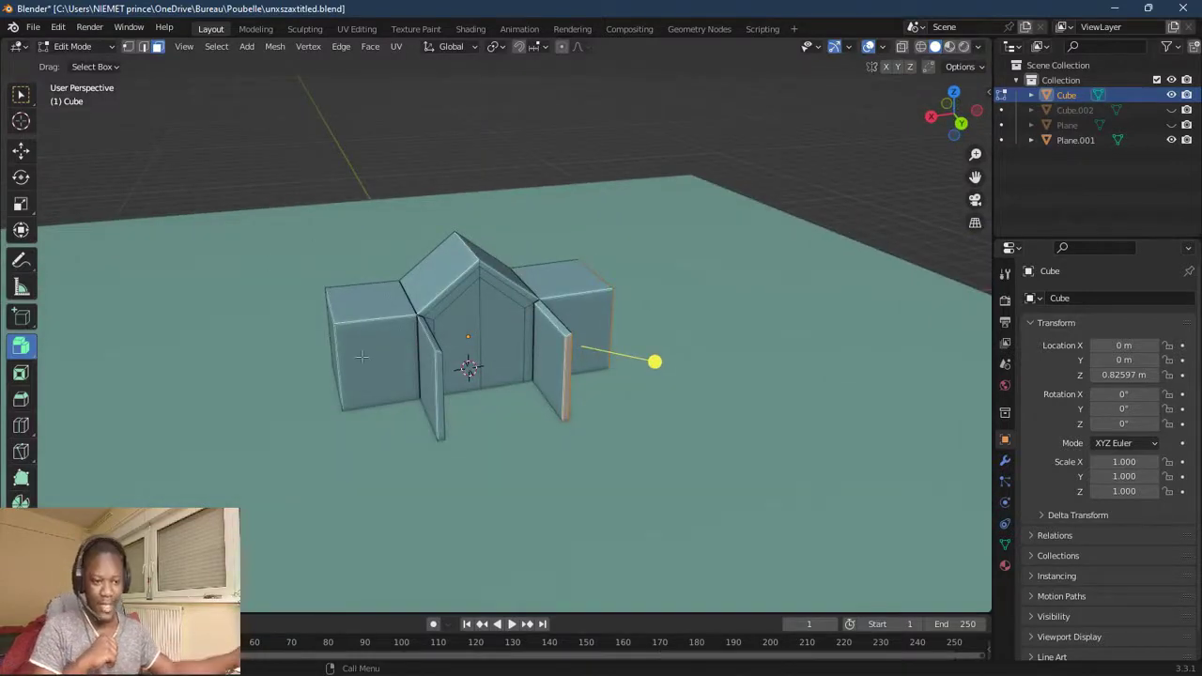
Select the top faces of the left and right wing boxes together
scroll(353, 308, "up", 3)
mouse_move(352, 307)
middle_mouse_down()
mouse_move(371, 309)
mouse_move(204, 289)
middle_mouse_up()
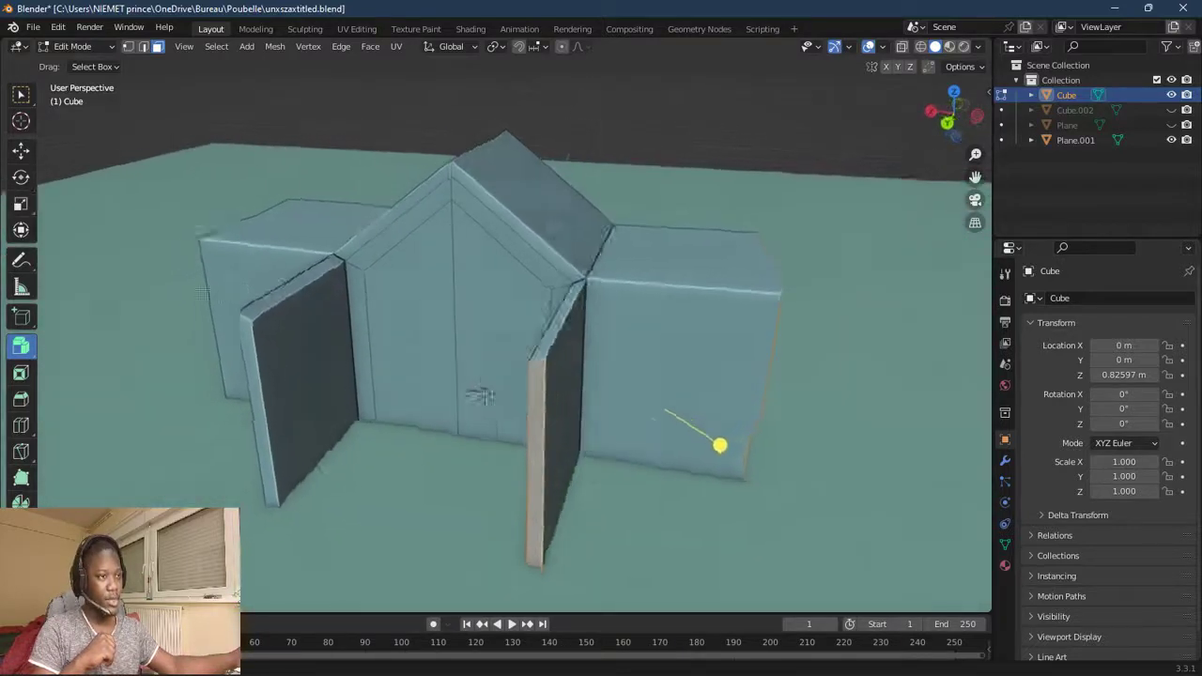
mouse_move(232, 270)
middle_mouse_down()
mouse_move(442, 269)
mouse_move(318, 261)
middle_mouse_up()
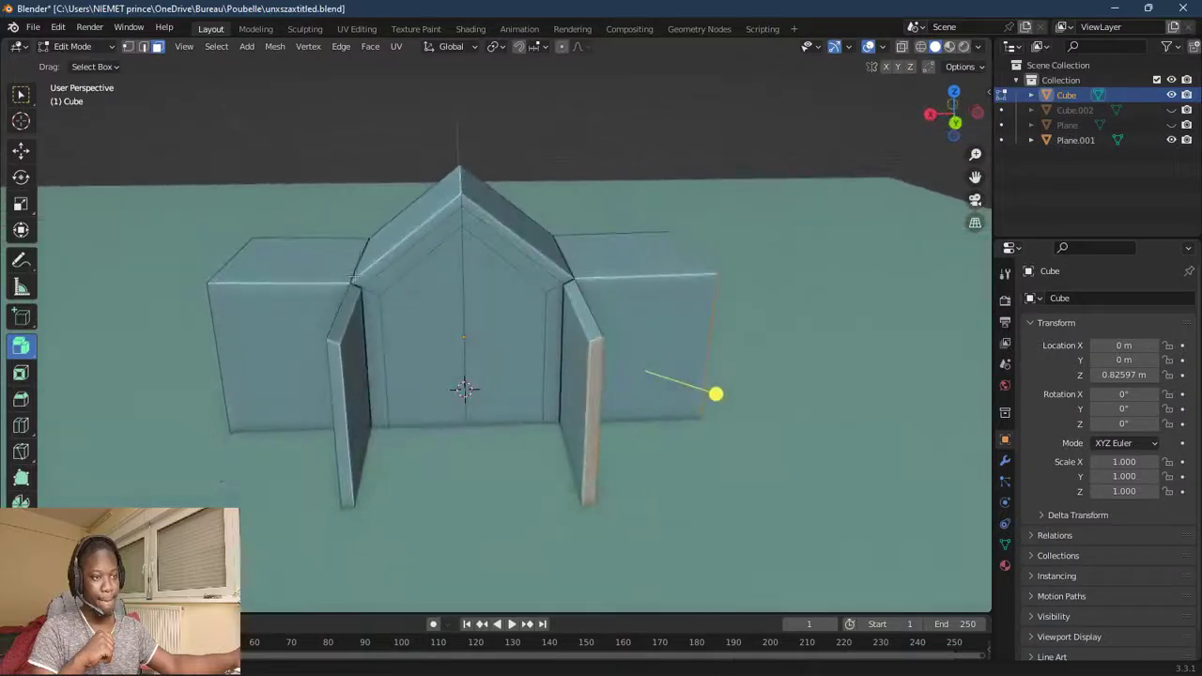
left_click(318, 261)
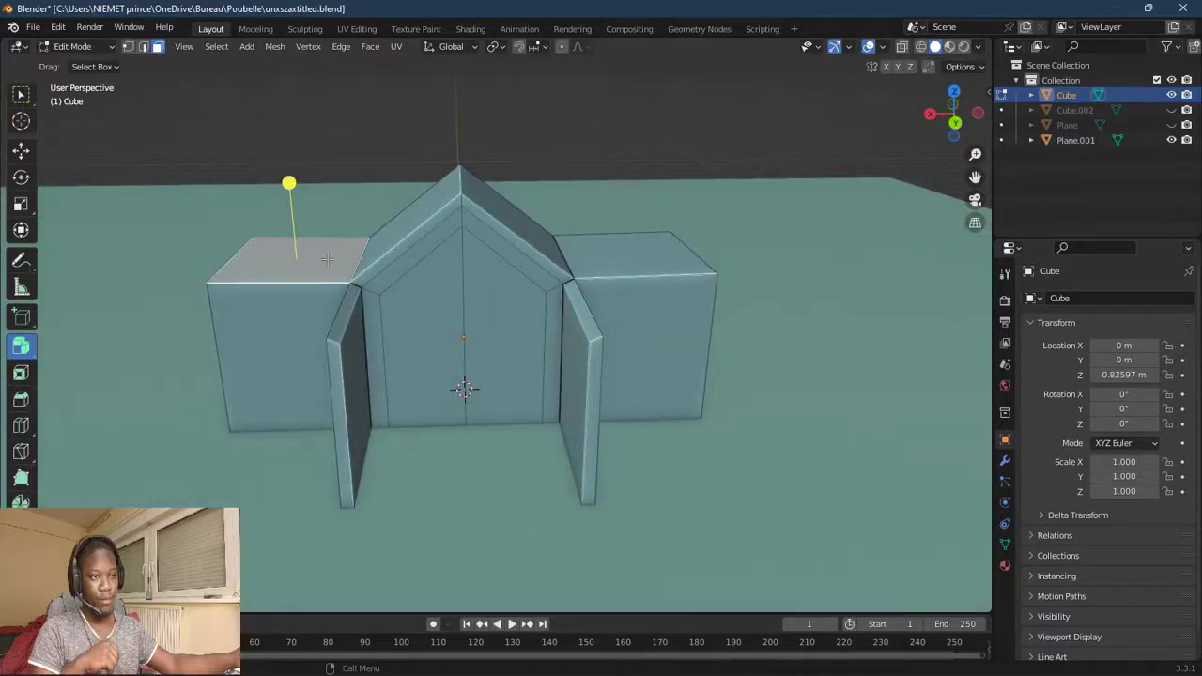
middle_click_drag(353, 265, 349, 265)
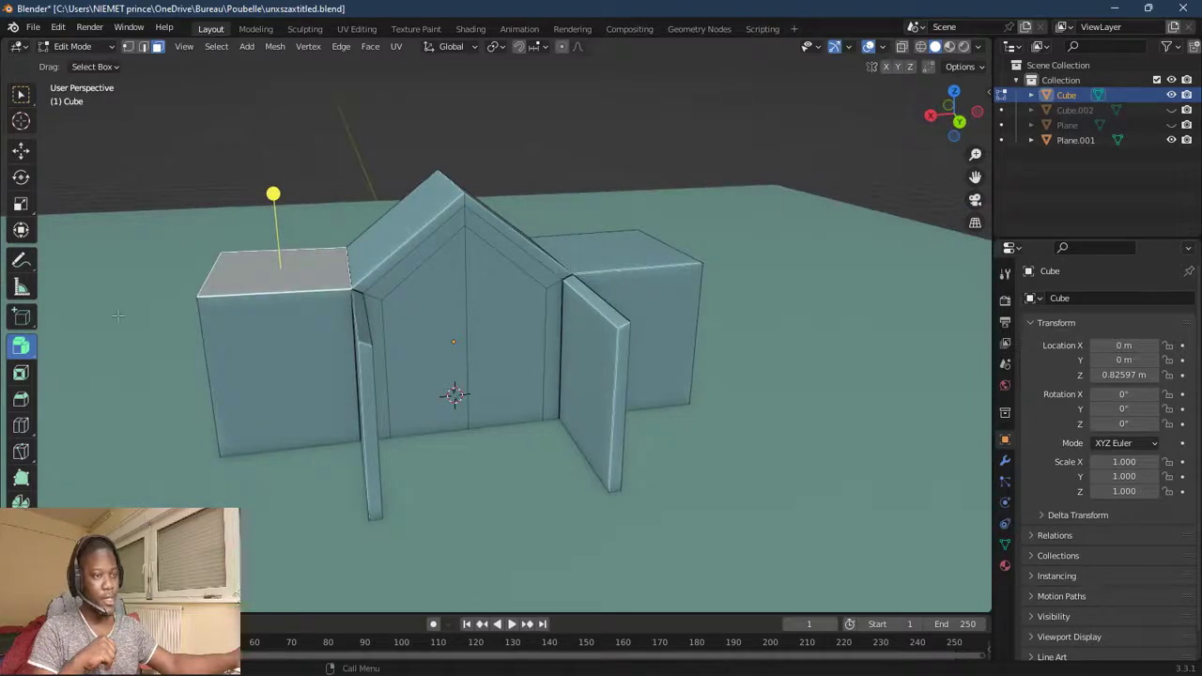
middle_click_drag(349, 265, 311, 322)
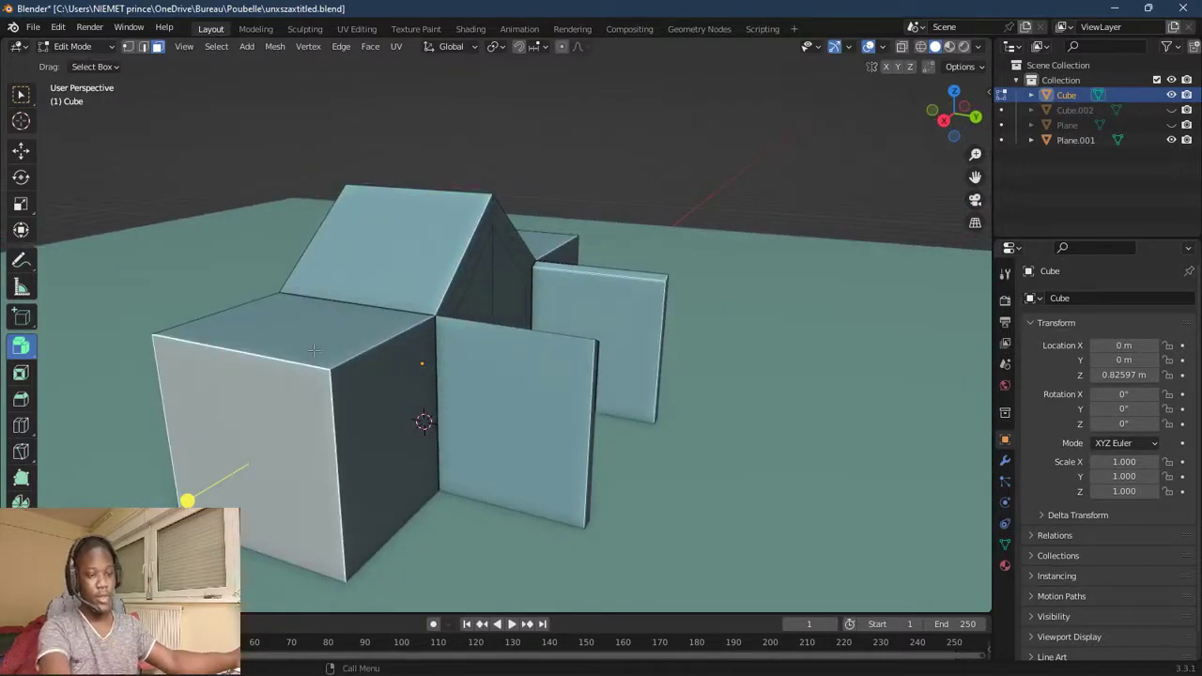
left_click(242, 373)
mouse_move(241, 372)
middle_mouse_down()
mouse_move(194, 313)
mouse_move(601, 286)
middle_mouse_up()
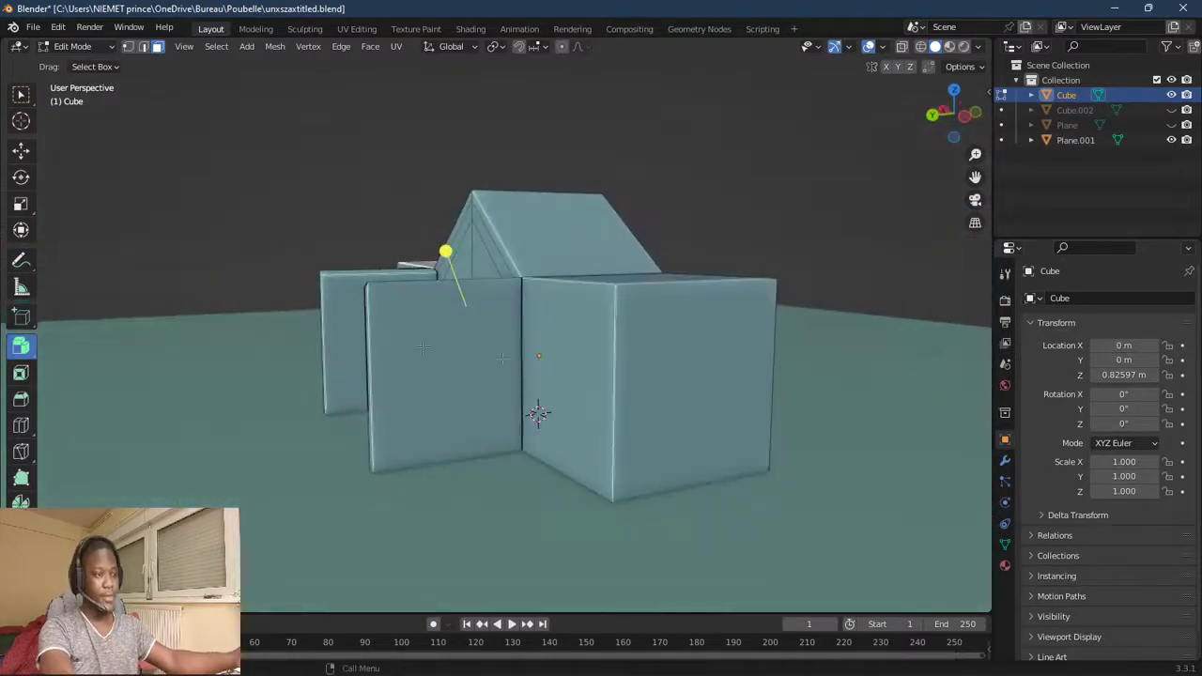
left_click(621, 278, "shift")
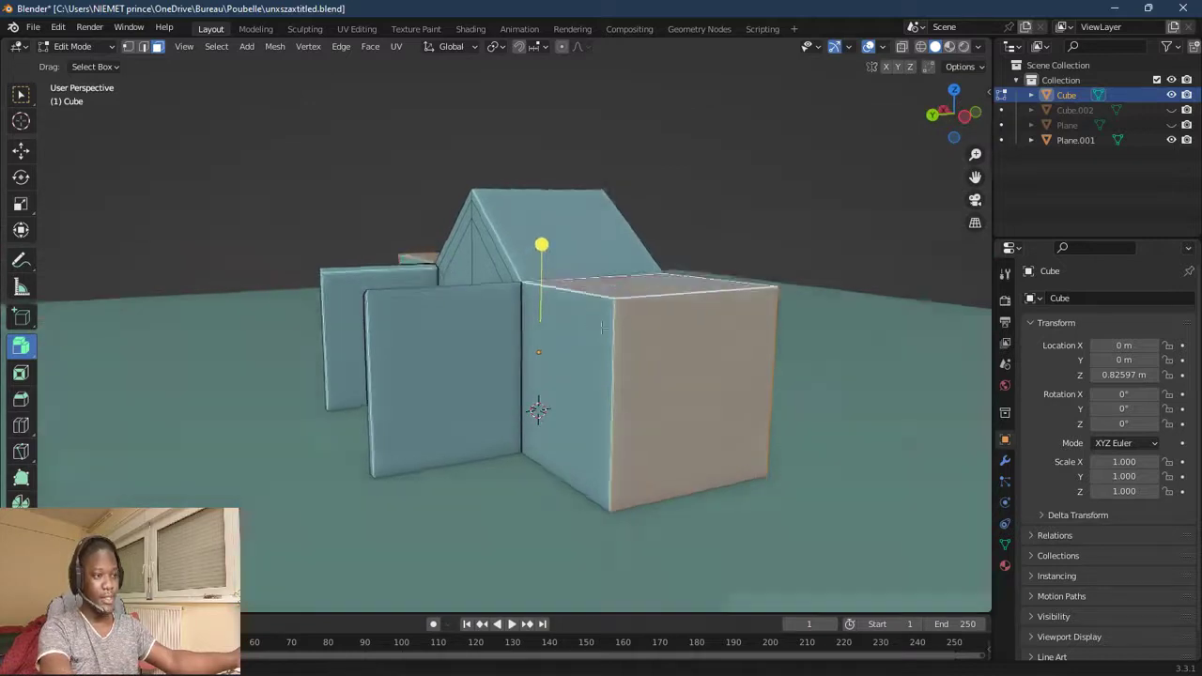
mouse_move(622, 279)
middle_mouse_down()
mouse_move(314, 319)
mouse_move(301, 310)
middle_mouse_up()
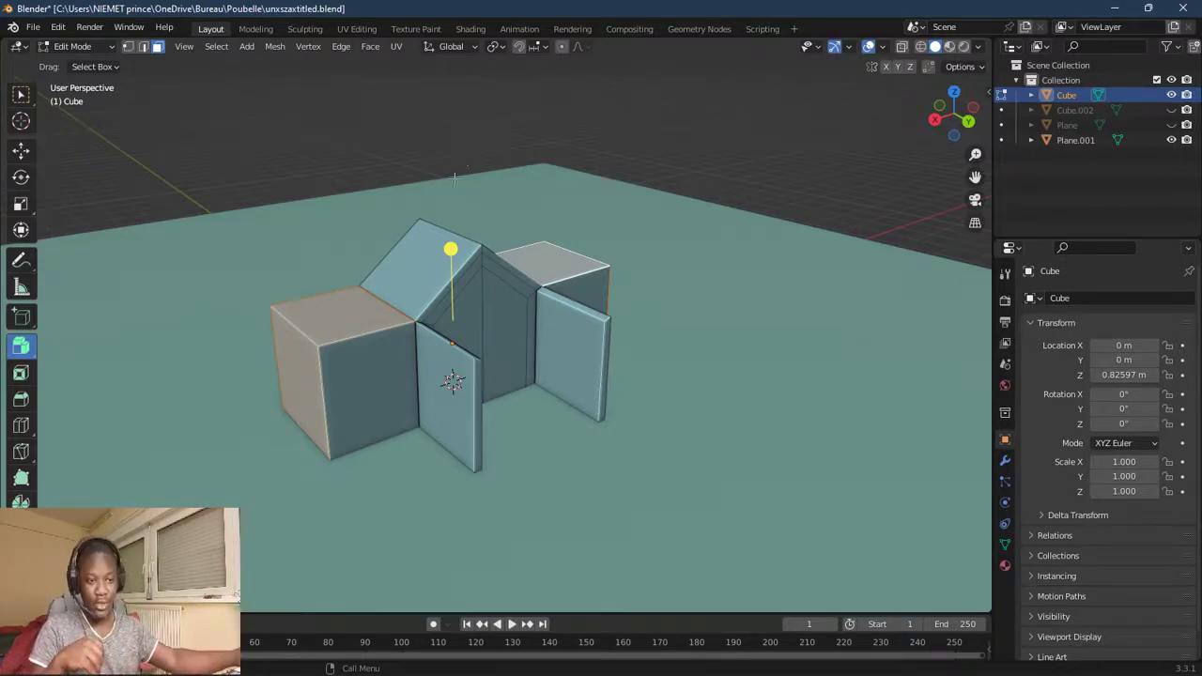
left_click_drag(451, 248, 460, 174)
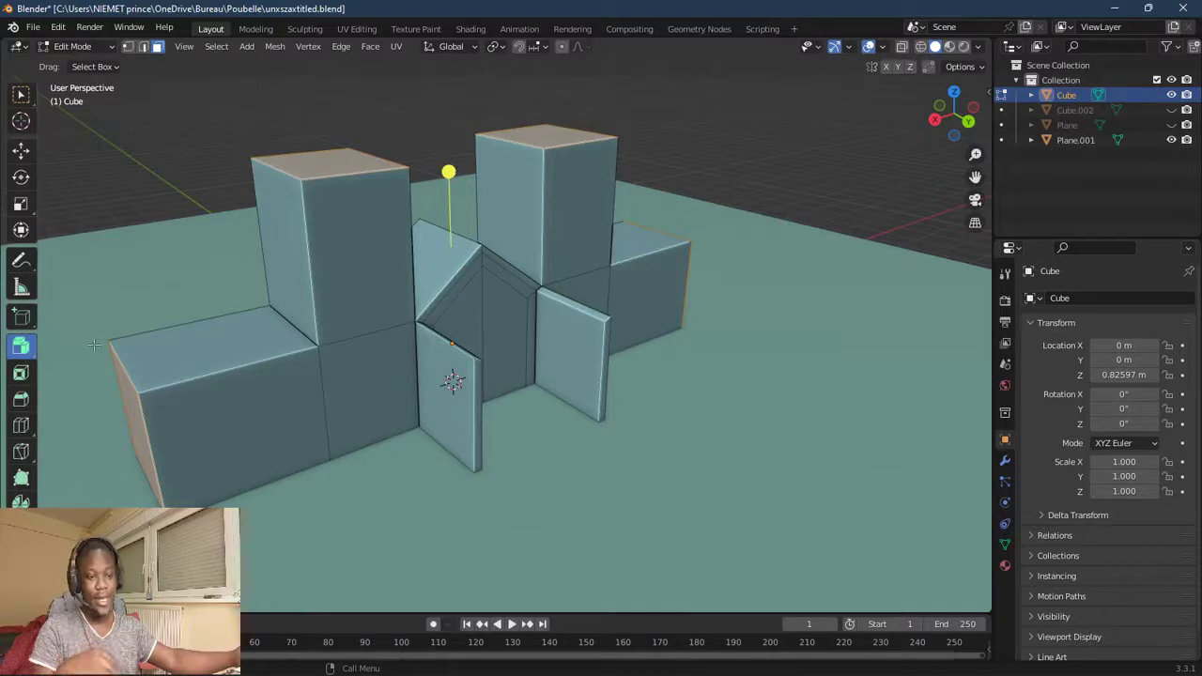
key("ctrl+z")
left_click_drag(21, 345, 70, 410)
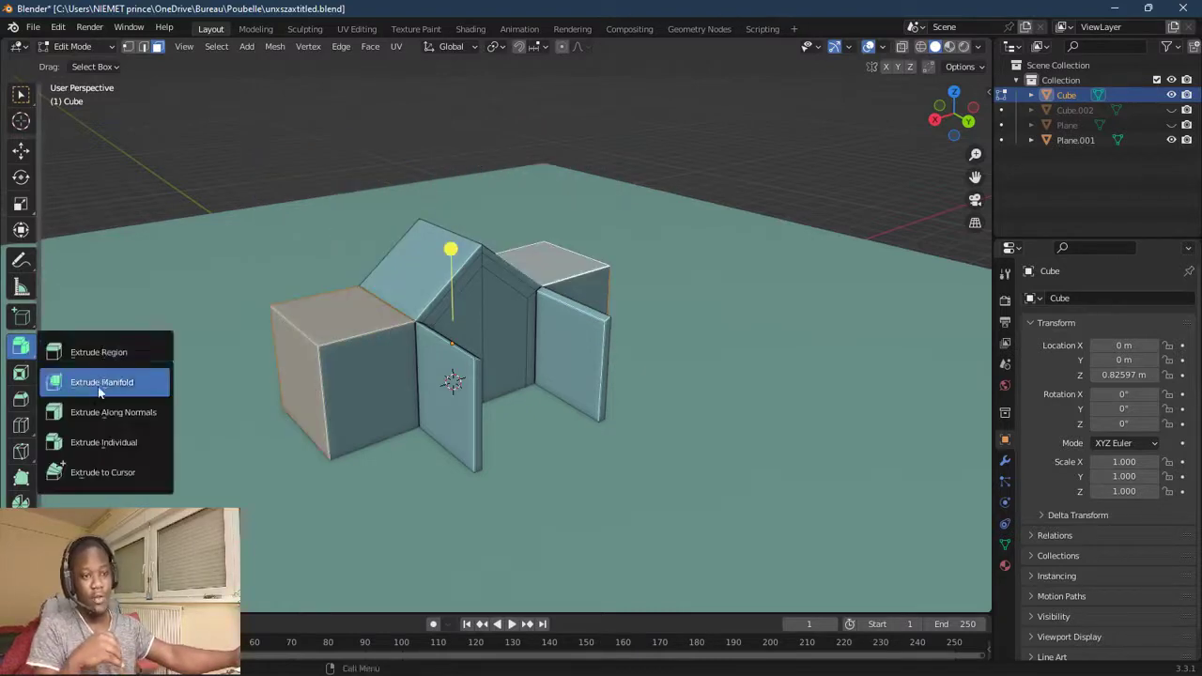
left_click_drag(451, 249, 437, 182)
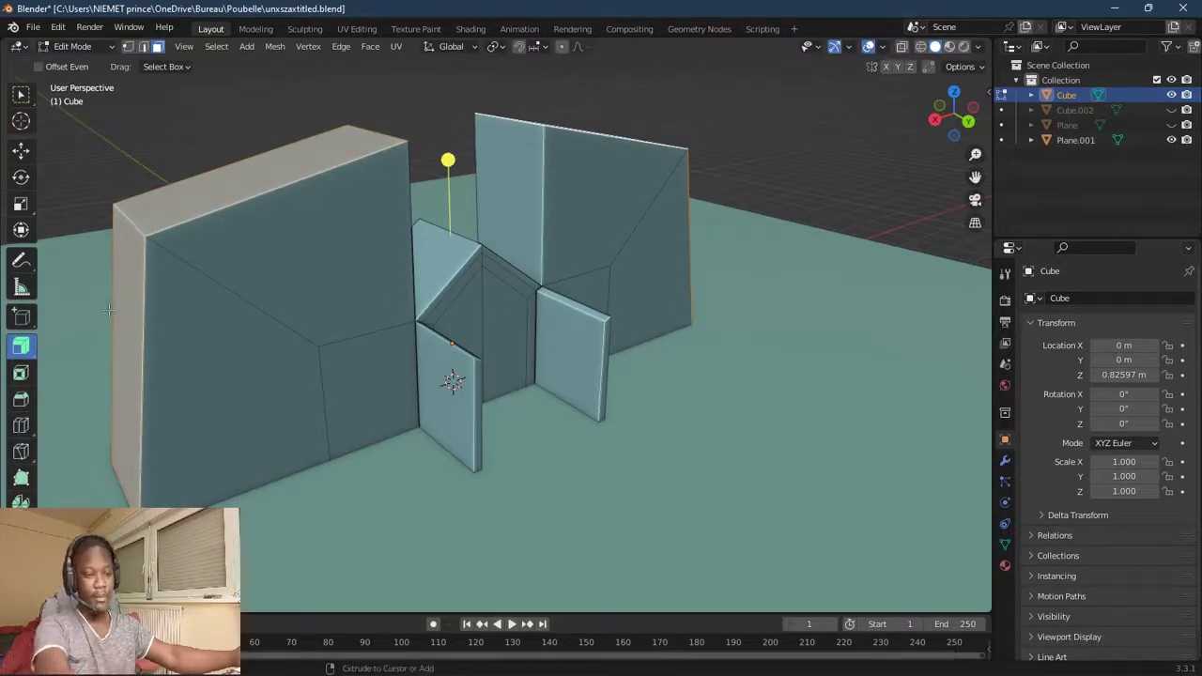
key("ctrl+z")
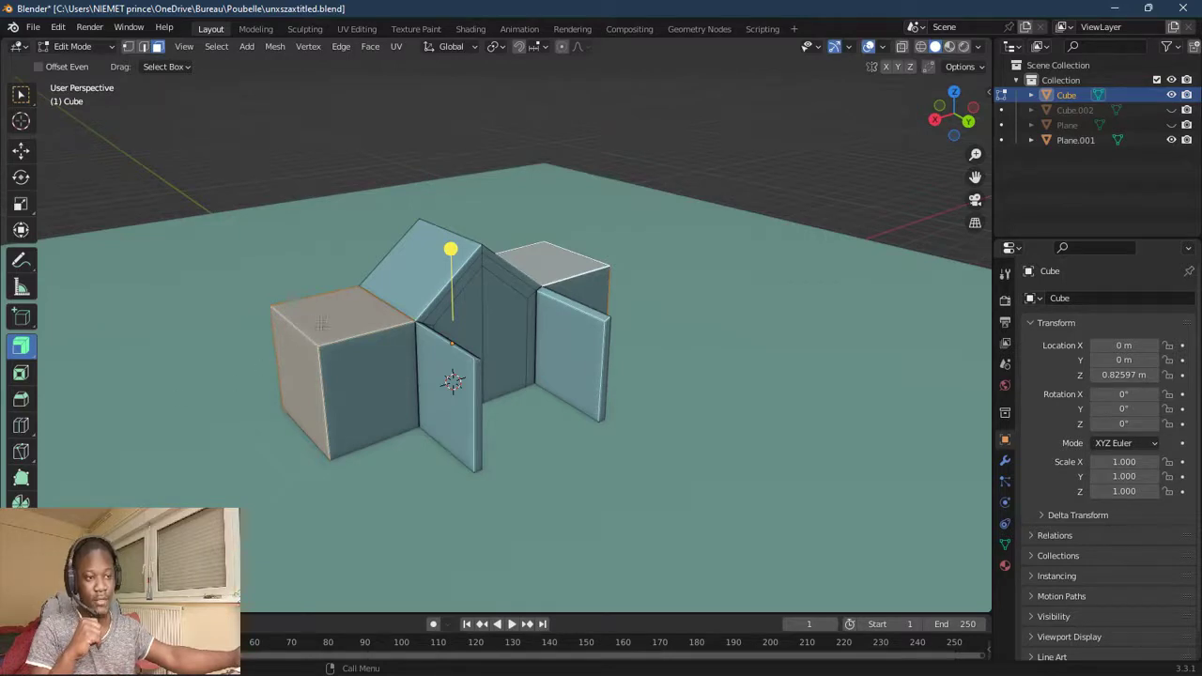
Extrude both wing tops individually upward into tall towers flanking the pitched roof
left_click(21, 345)
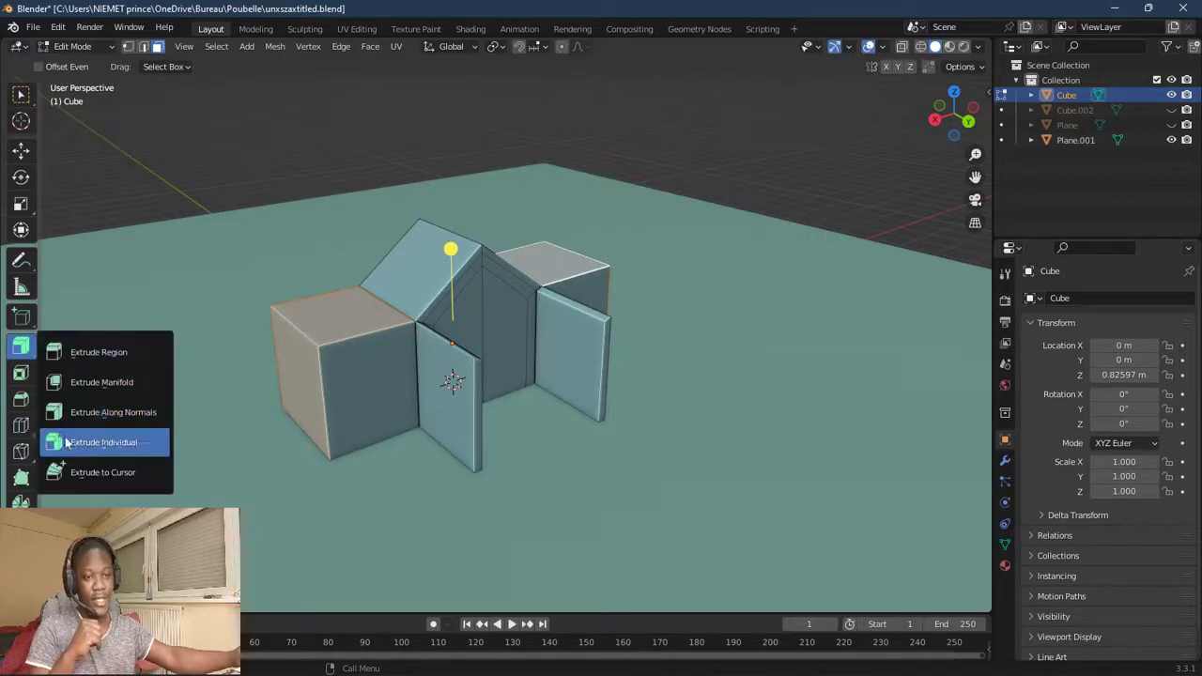
left_click(137, 447)
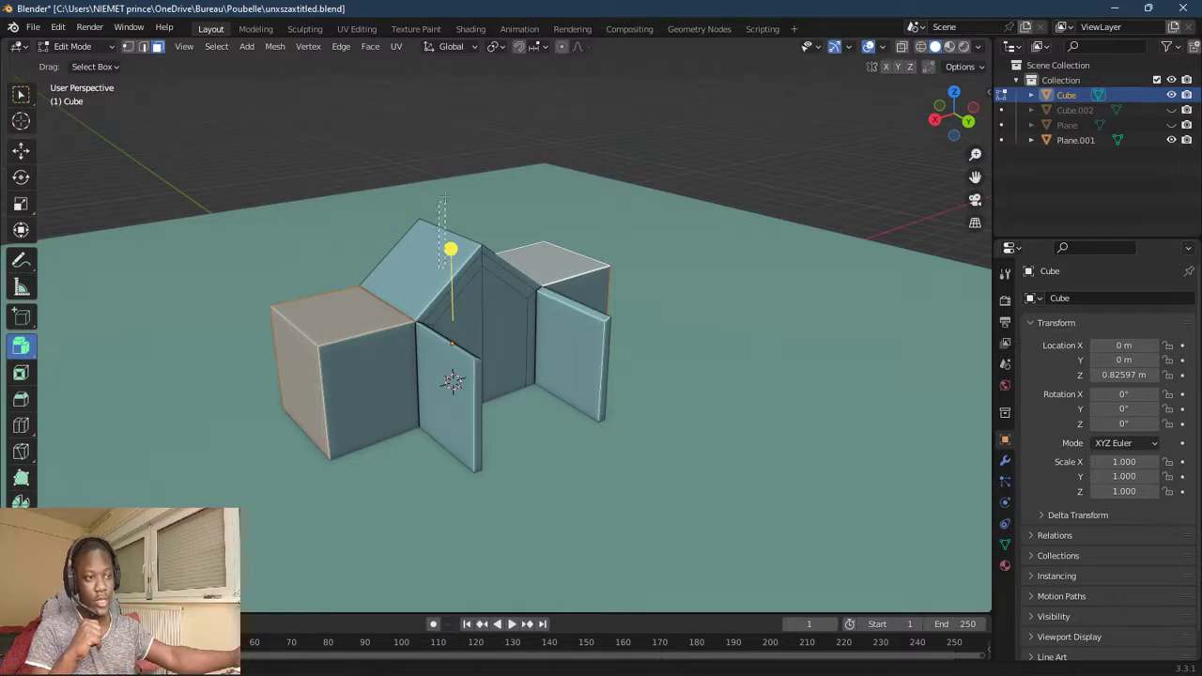
left_click(436, 268)
key("ctrl+z")
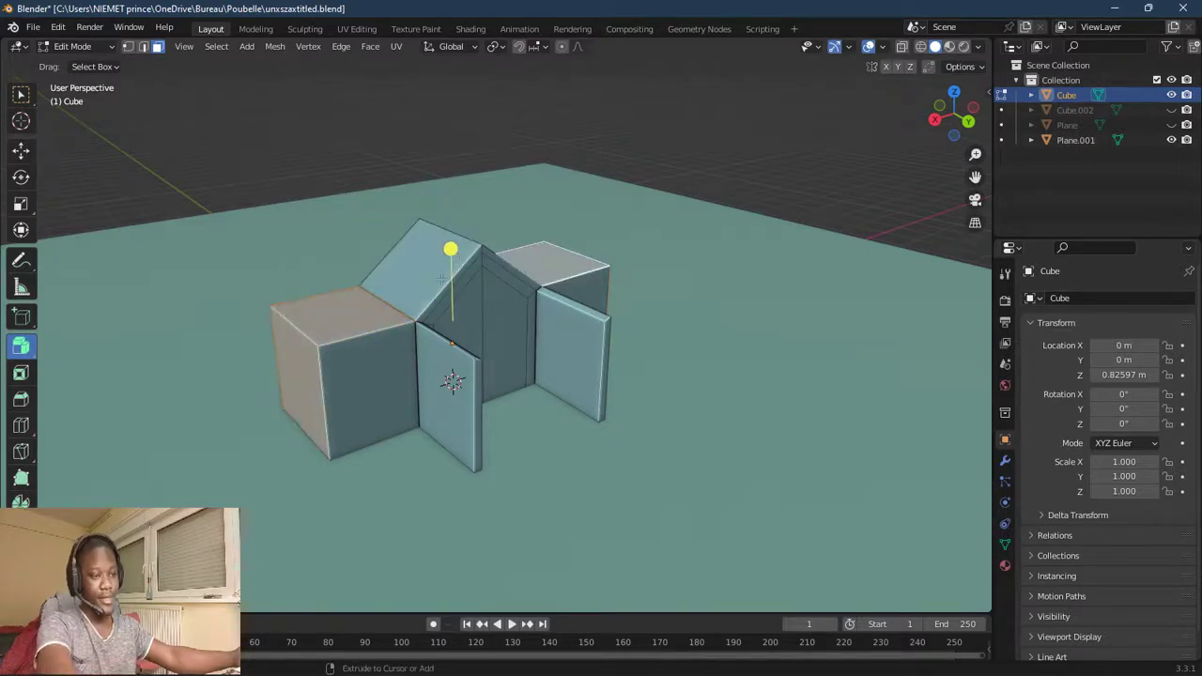
left_click_drag(452, 248, 449, 180)
middle_click_drag(269, 387, 280, 212)
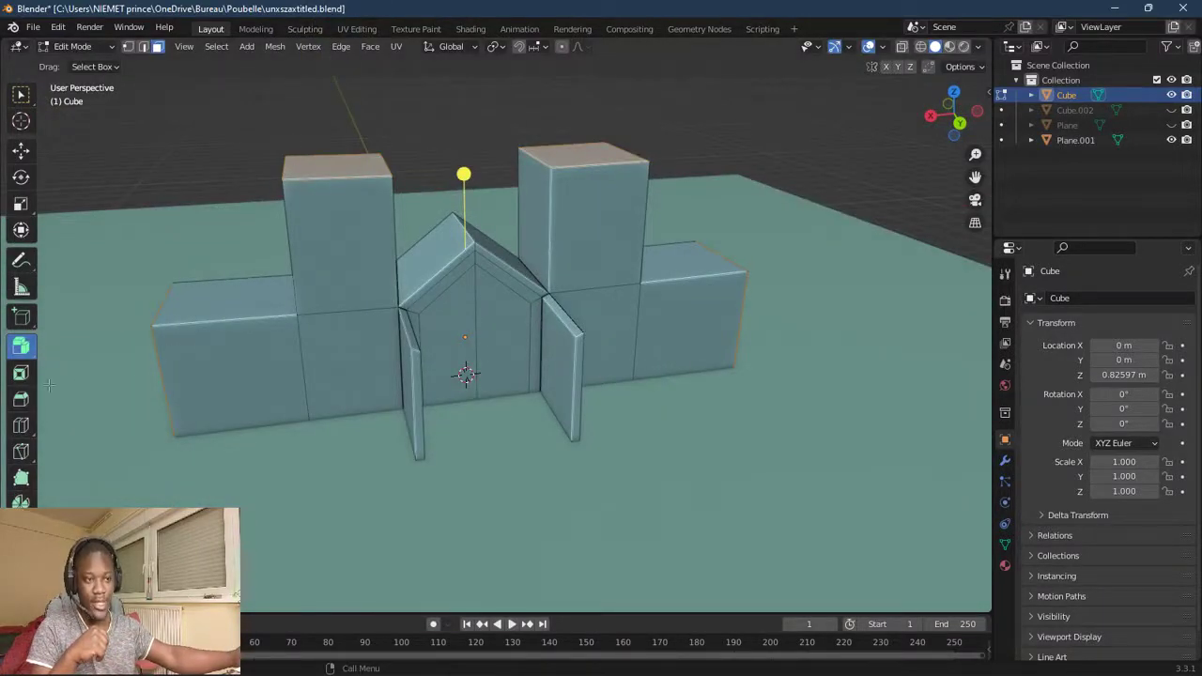
scroll(143, 380, "down", 2)
middle_click_drag(143, 381, 292, 377)
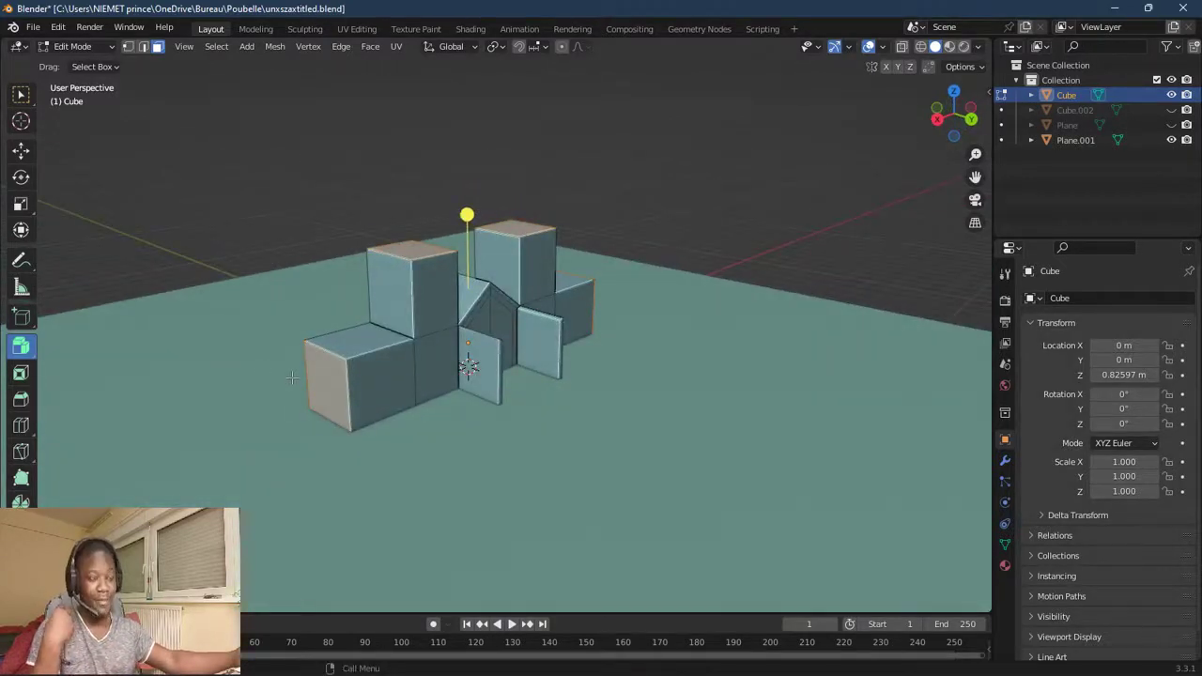
scroll(292, 377, "up", 2)
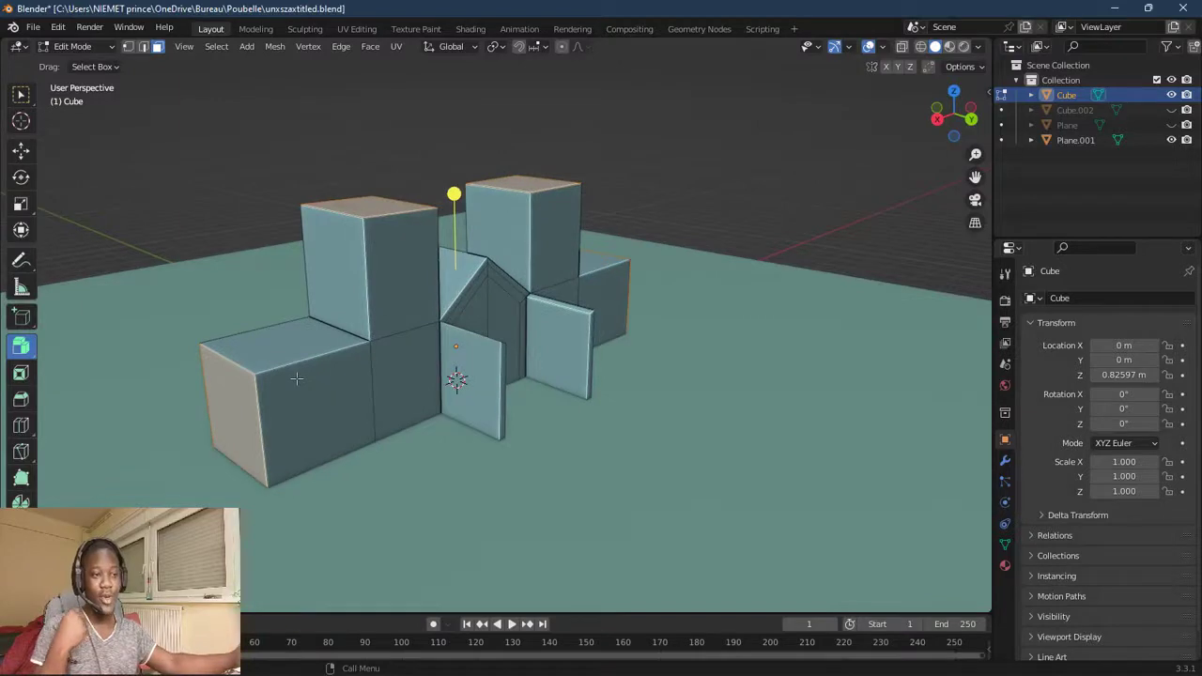